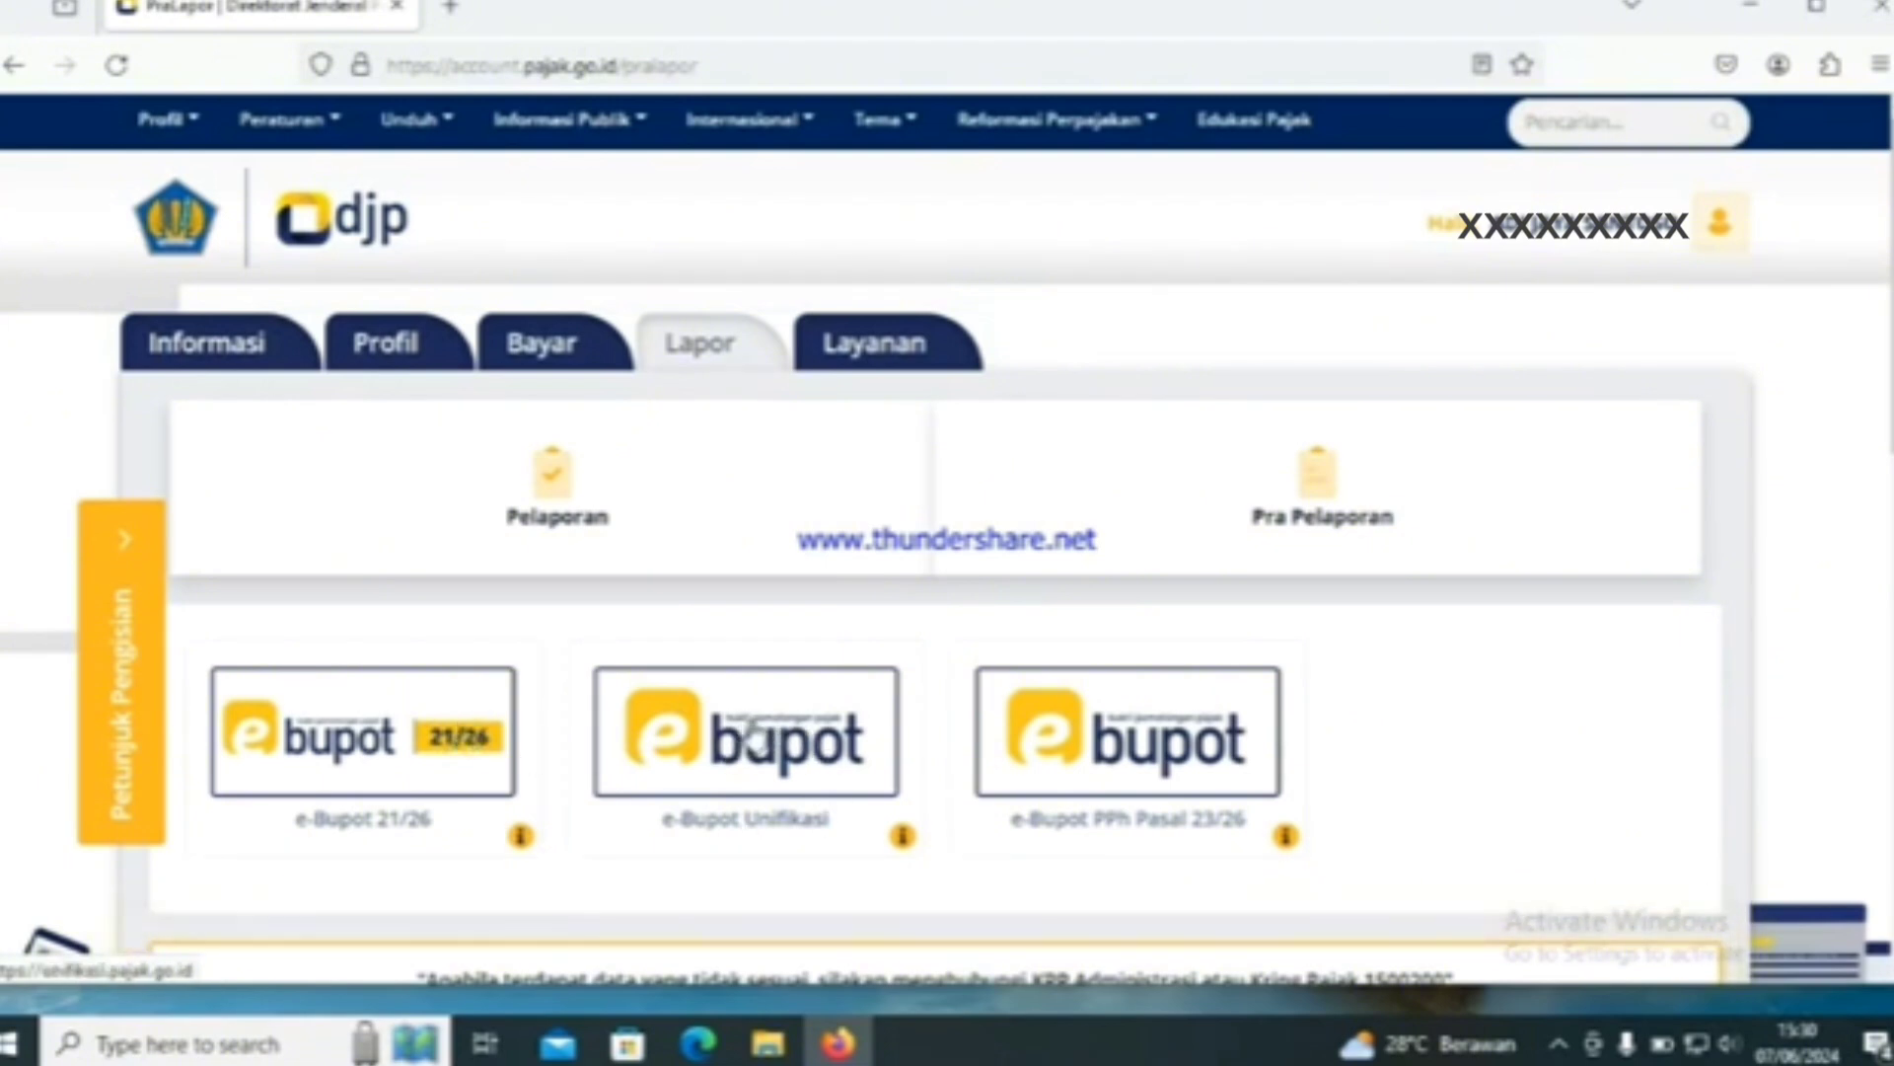
Step: Open e-Bupot Unifikasi and start a new withholding slip record for PPh Pasal 4(2), 15, 22, 23
click(750, 722)
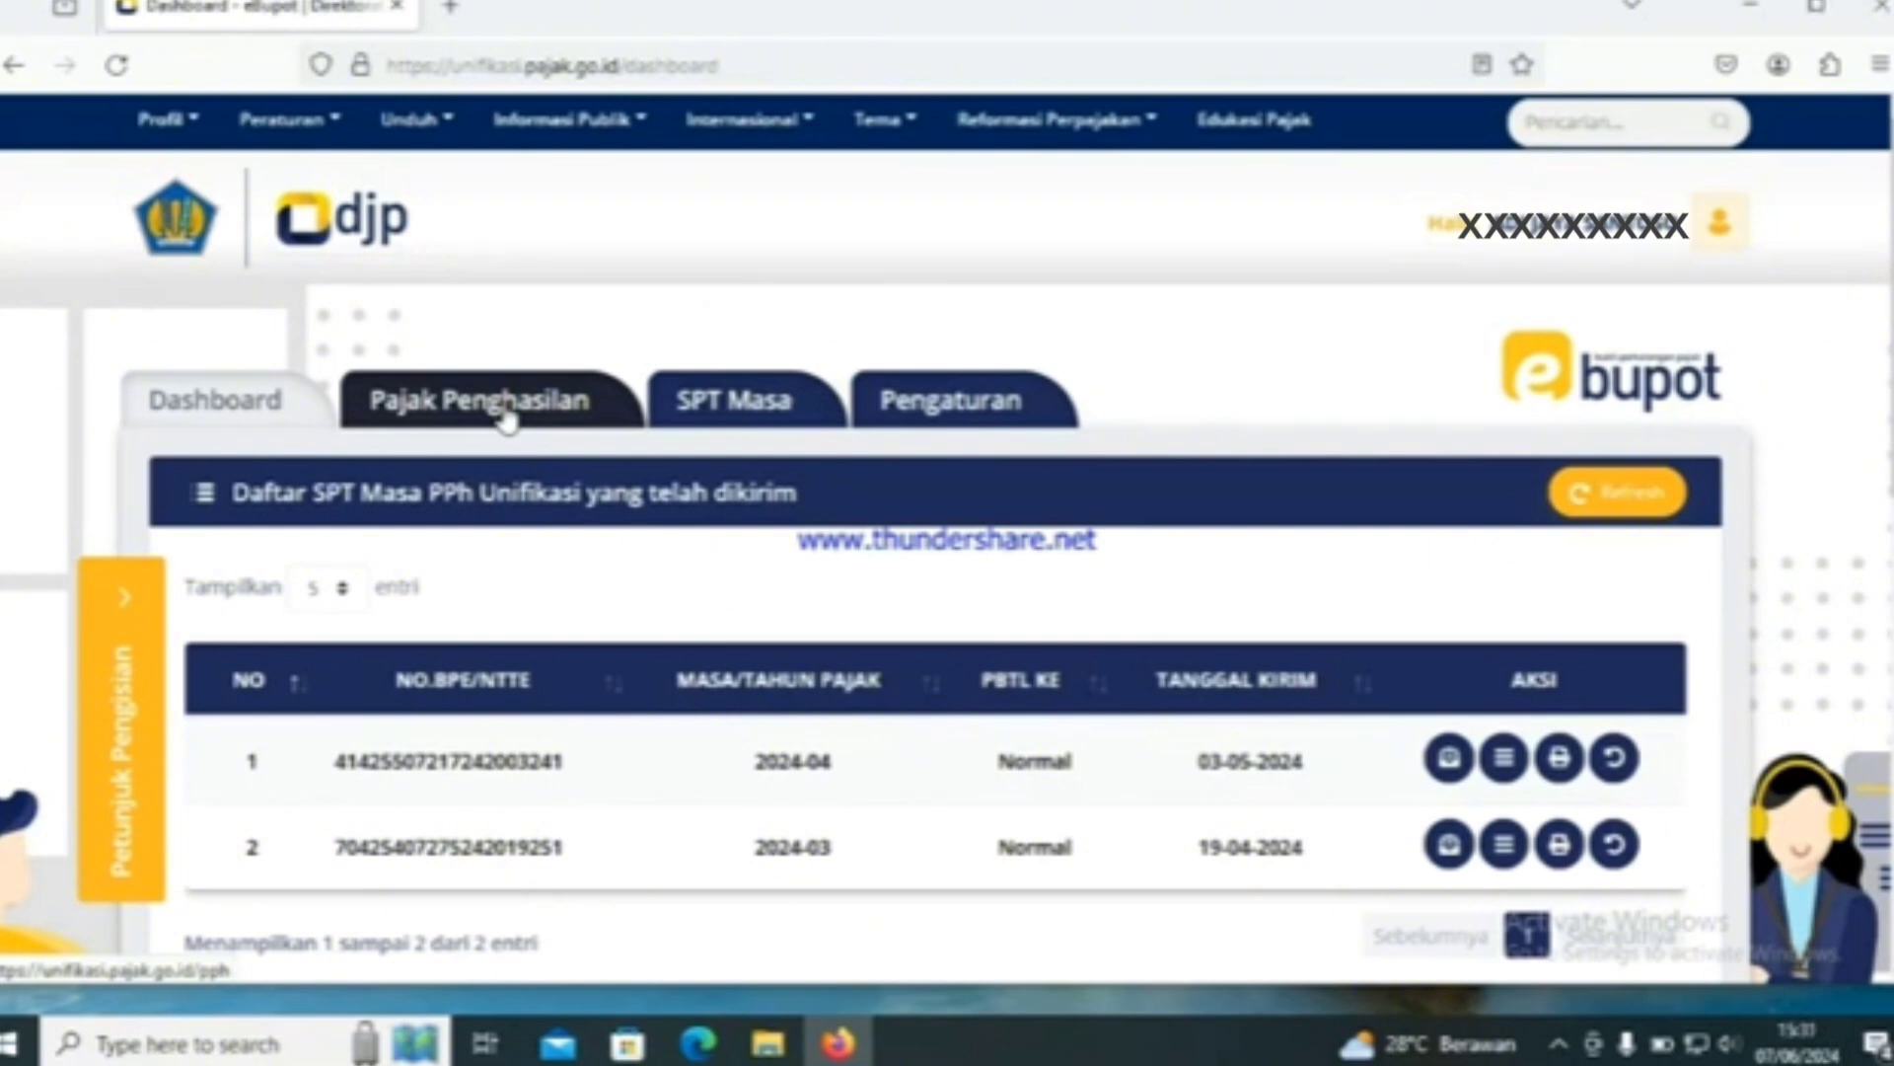
click(503, 406)
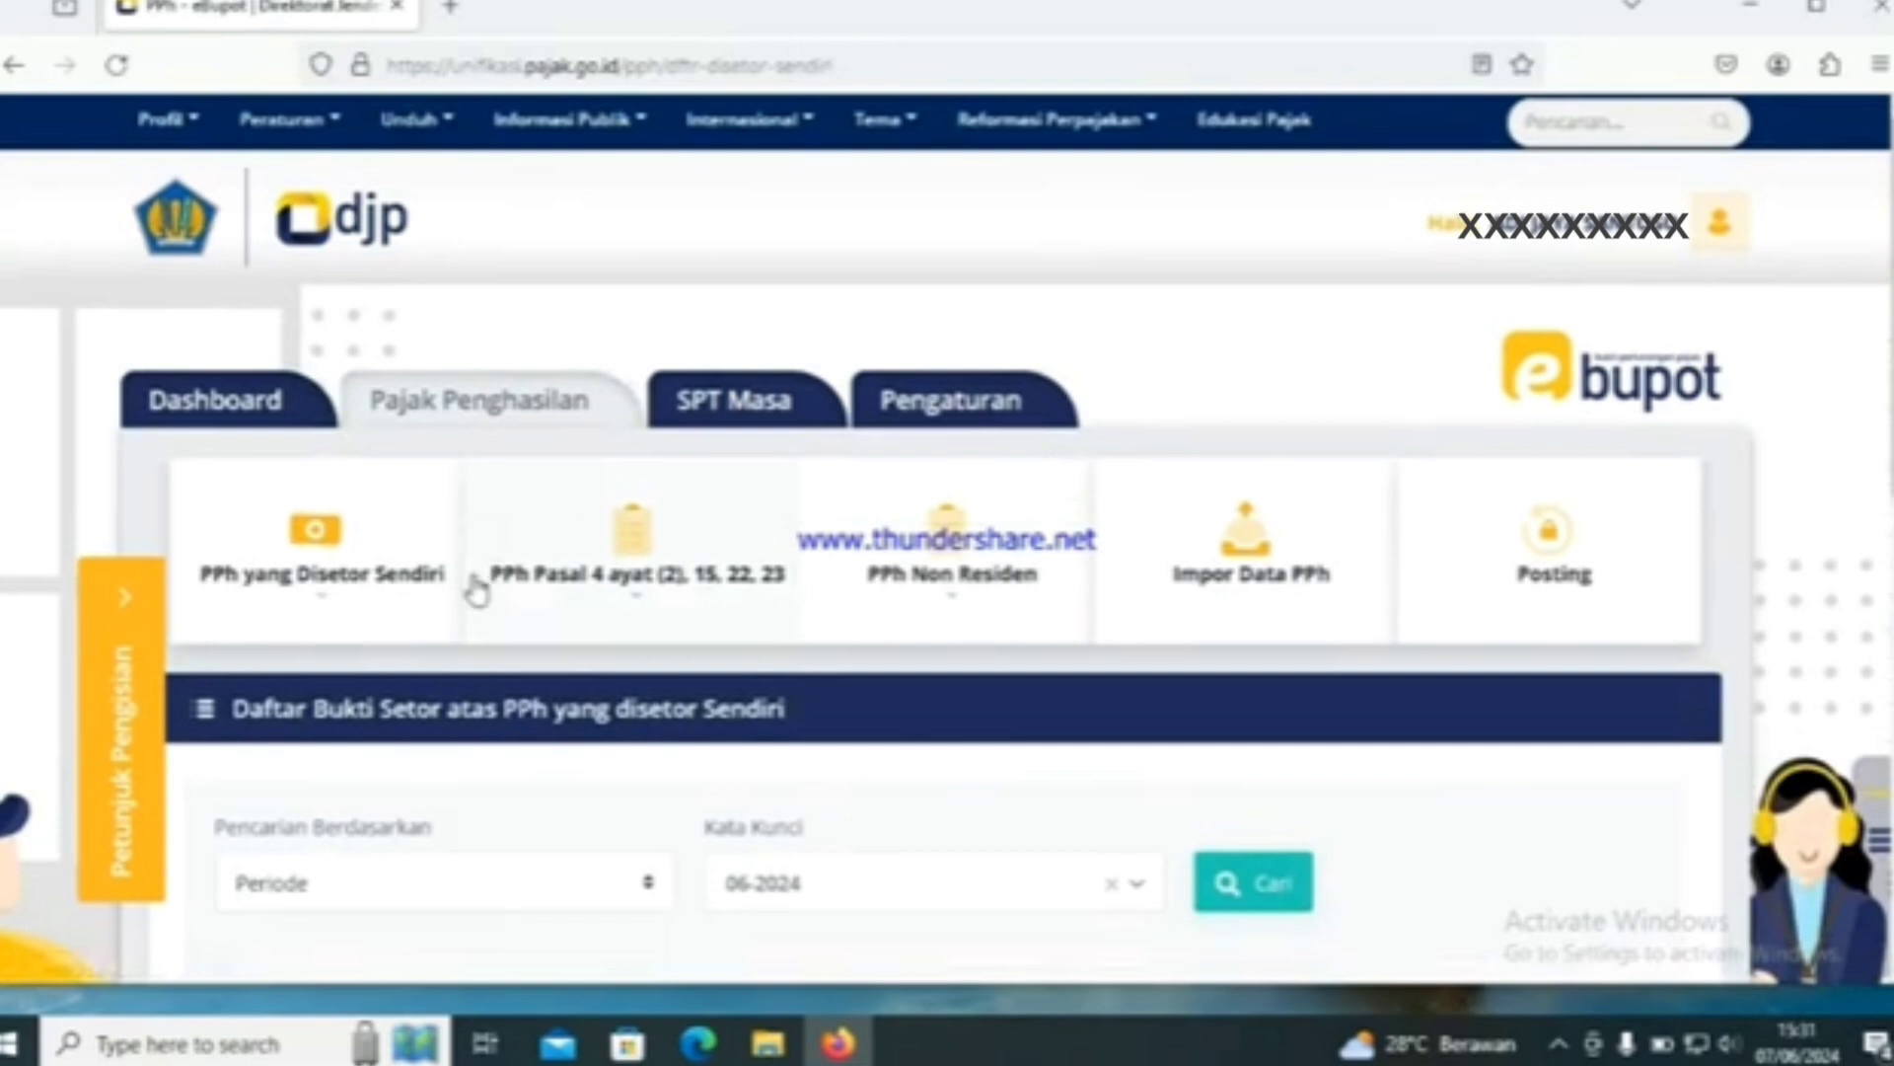
click(640, 558)
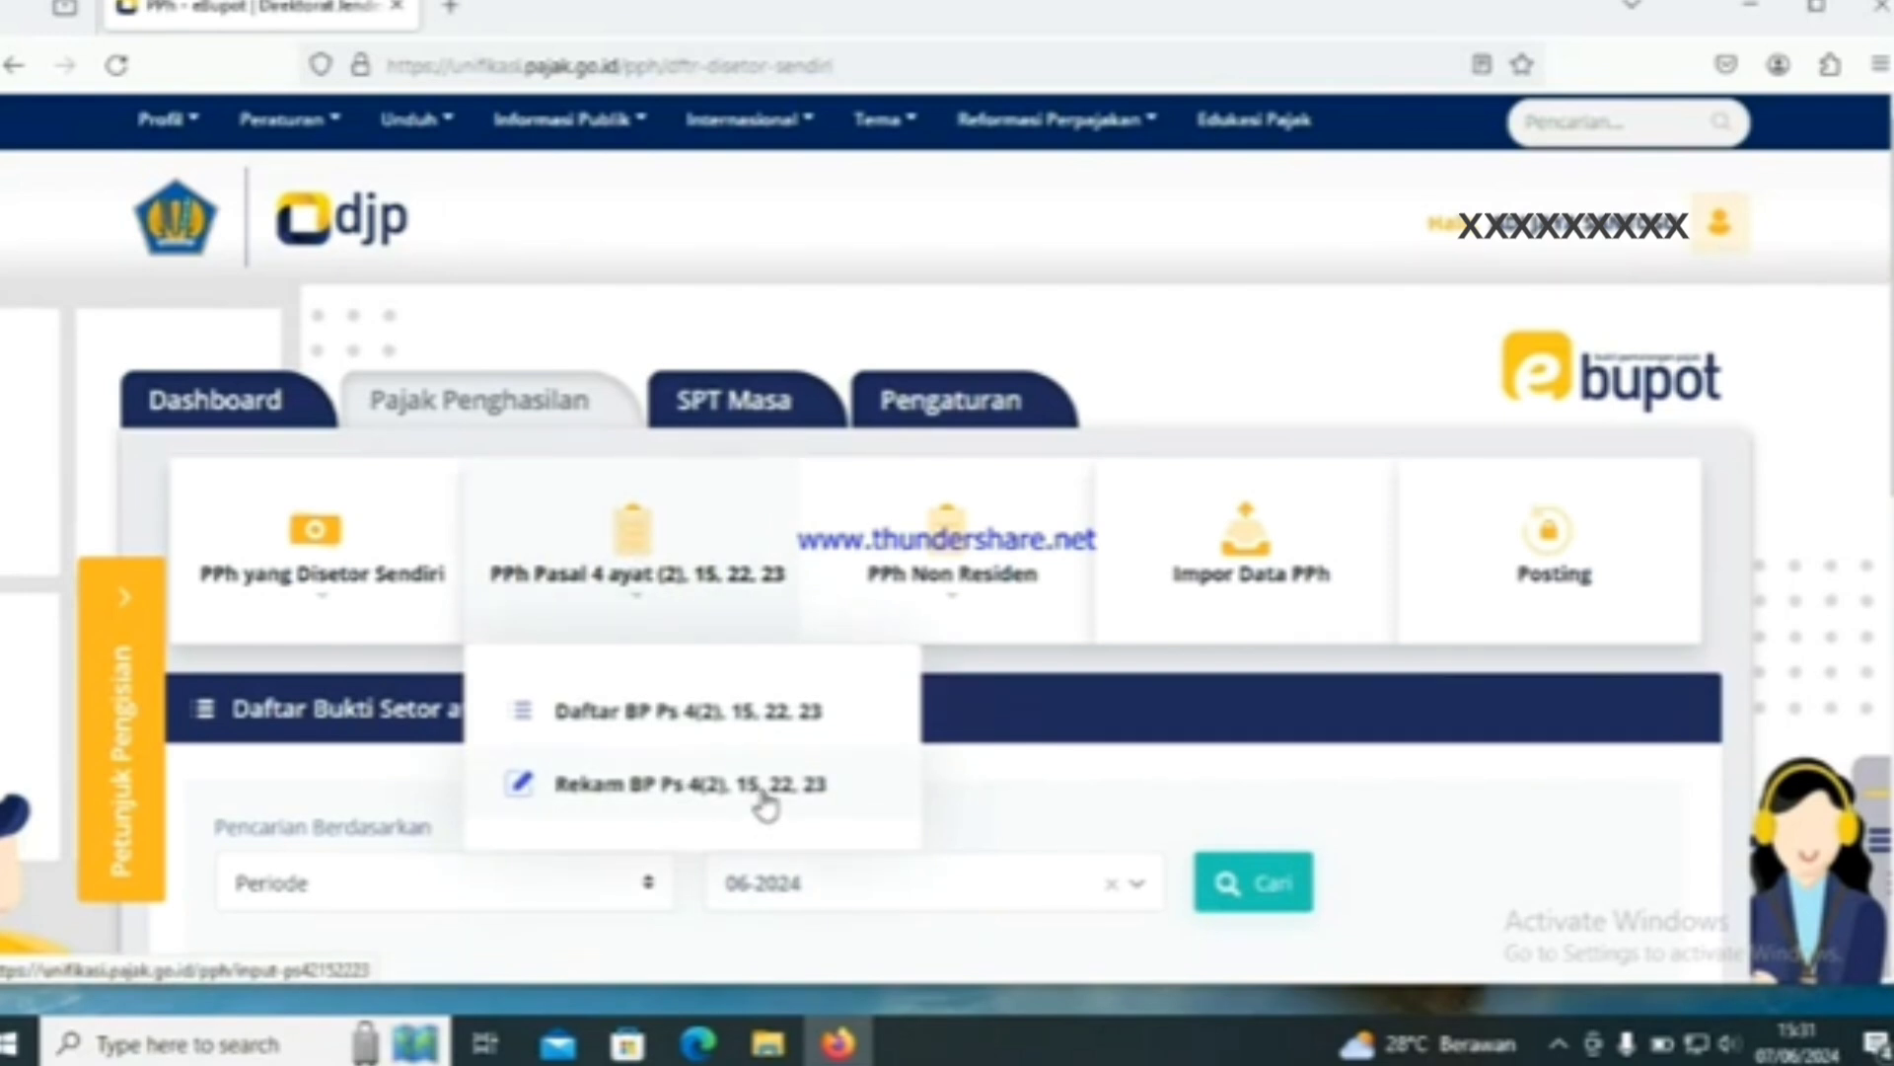
click(636, 789)
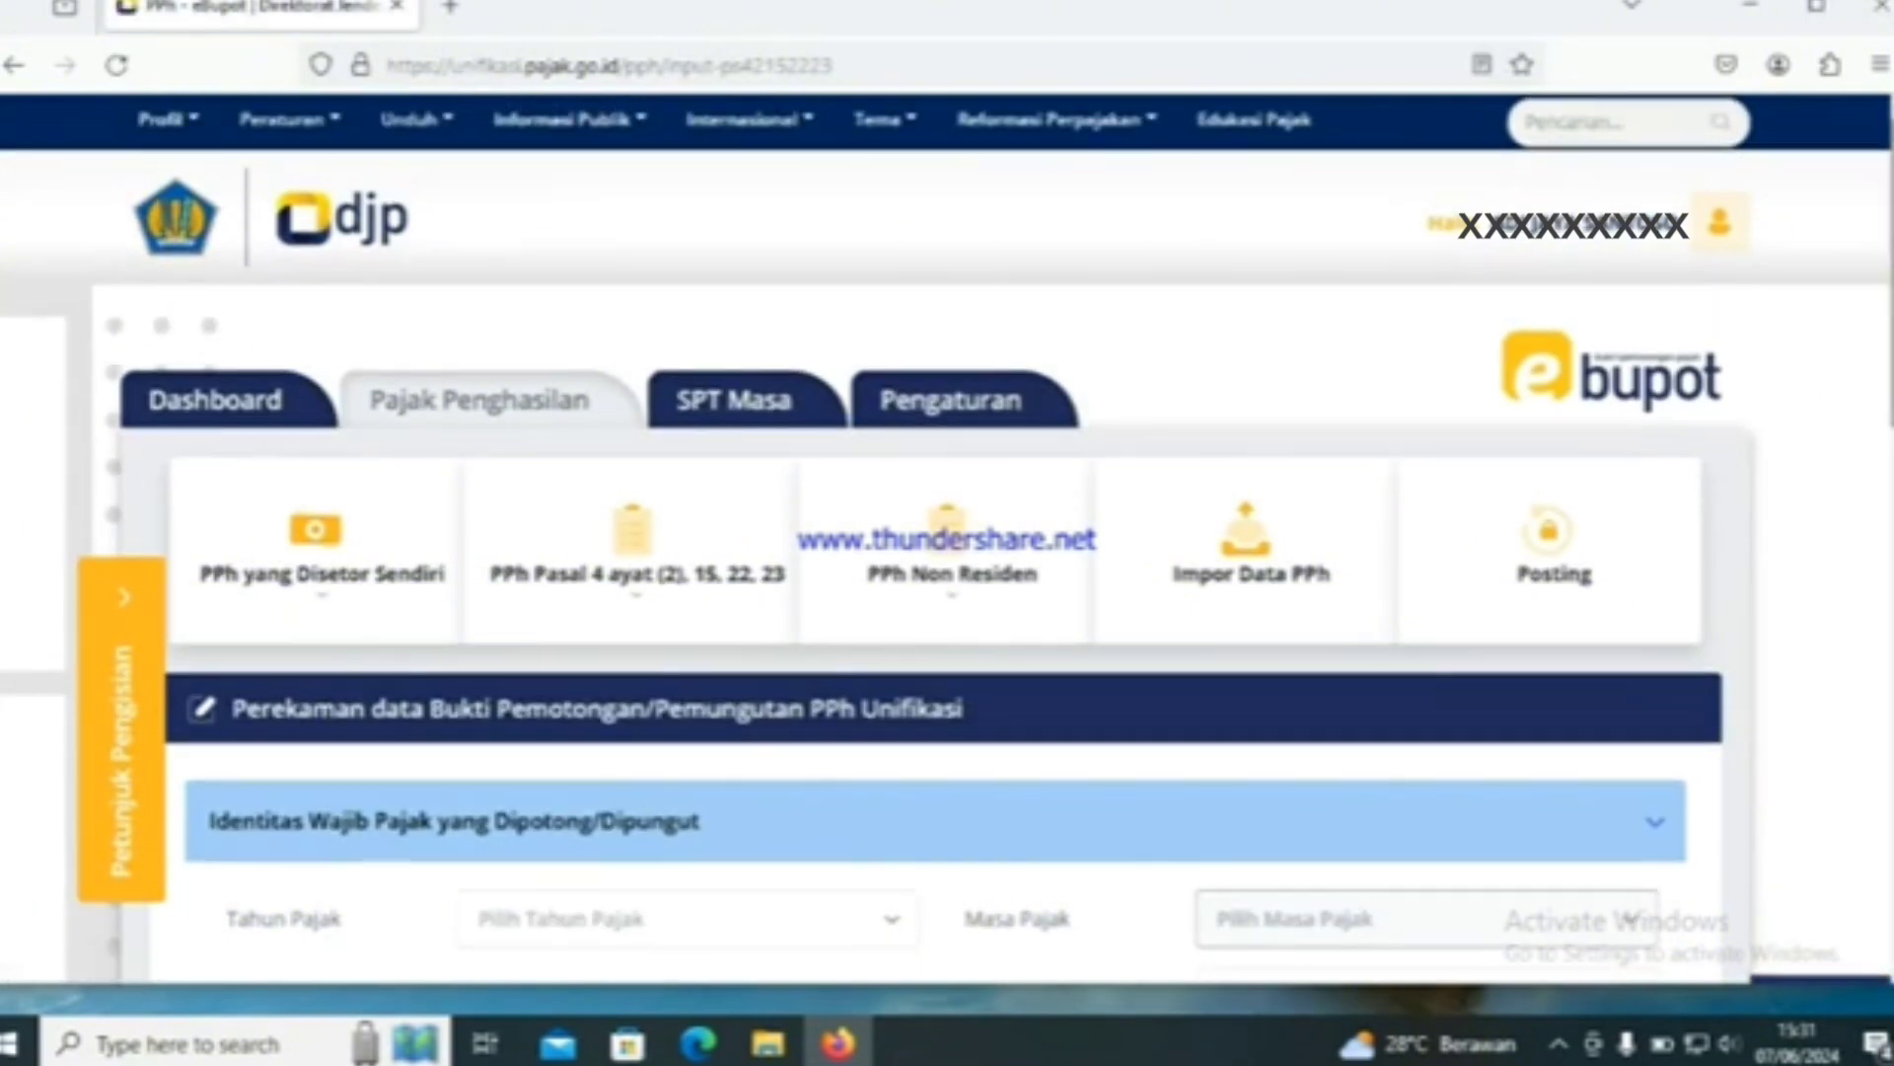
Step: Set the slip's Tahun Pajak to 2024 and Masa Pajak to Mei, leaving the NPWP and Nama fields empty
scroll(1886, 480, down, 3)
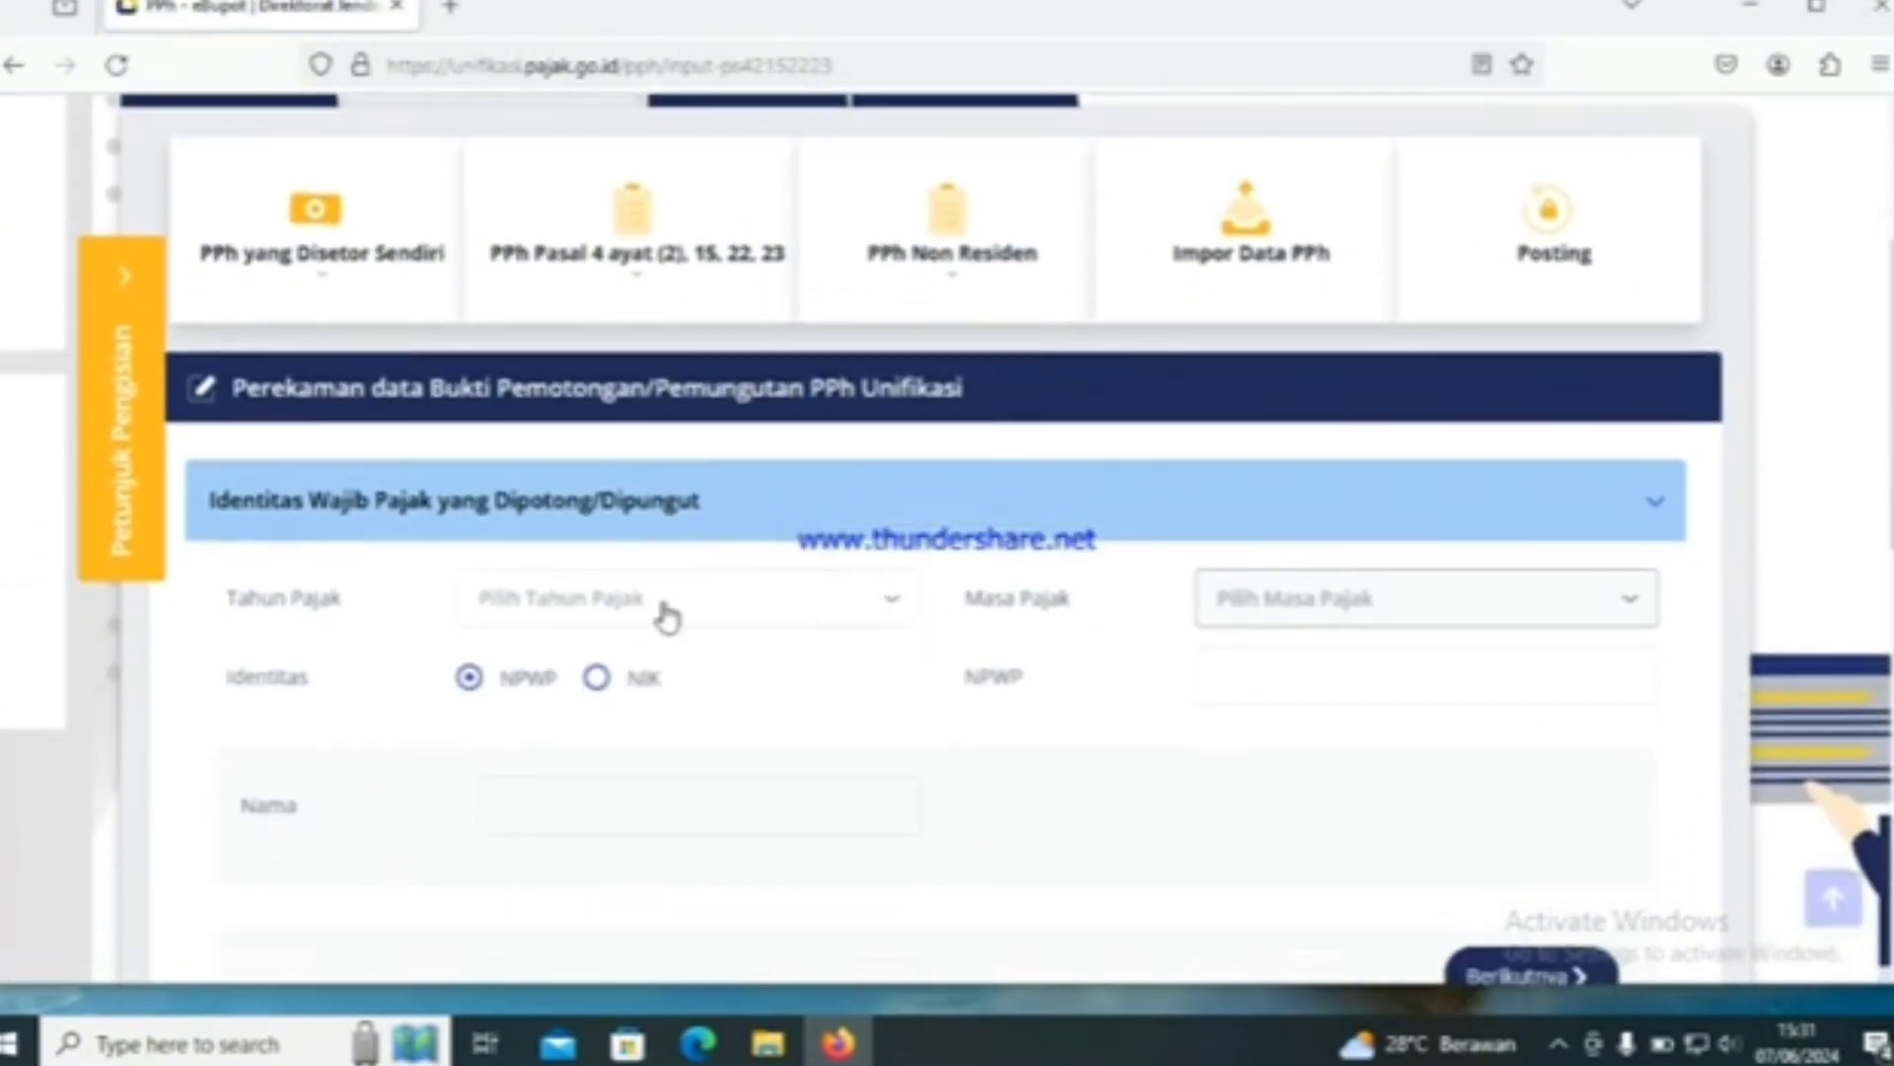
click(703, 619)
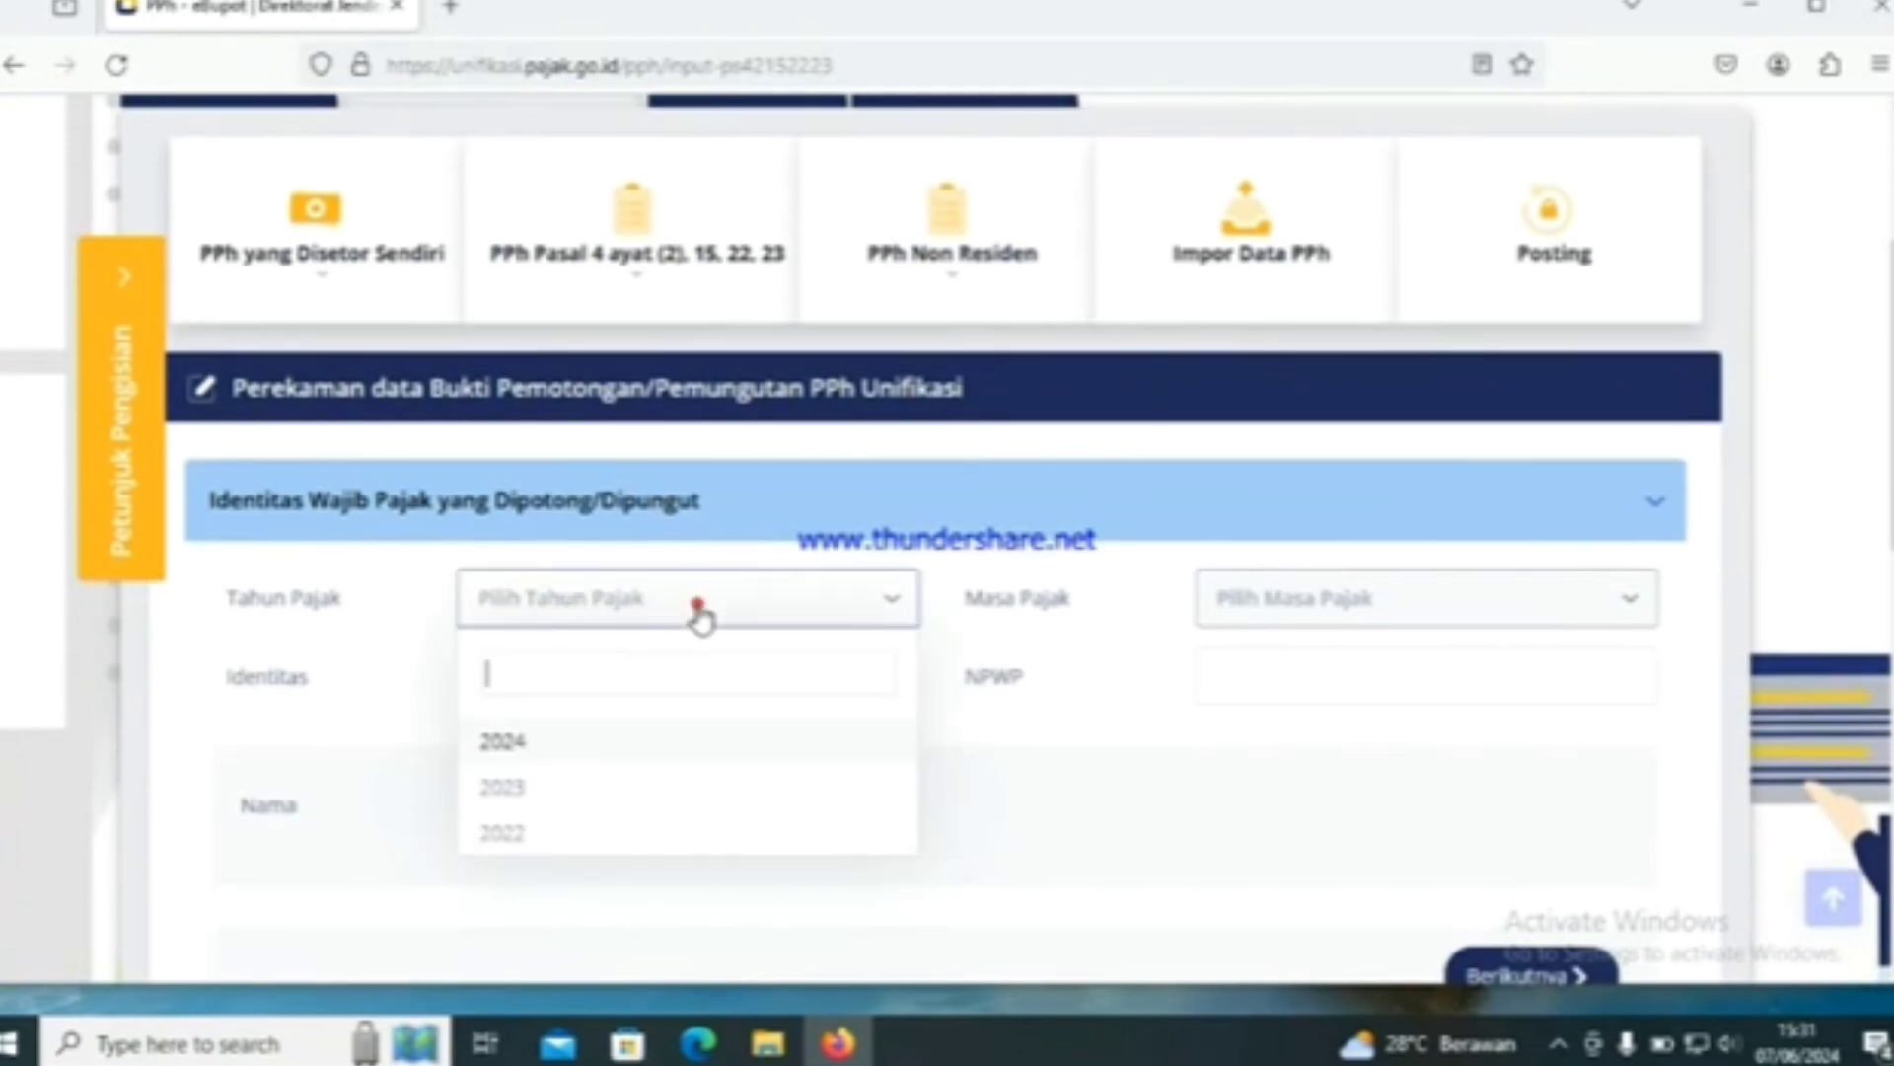
click(549, 750)
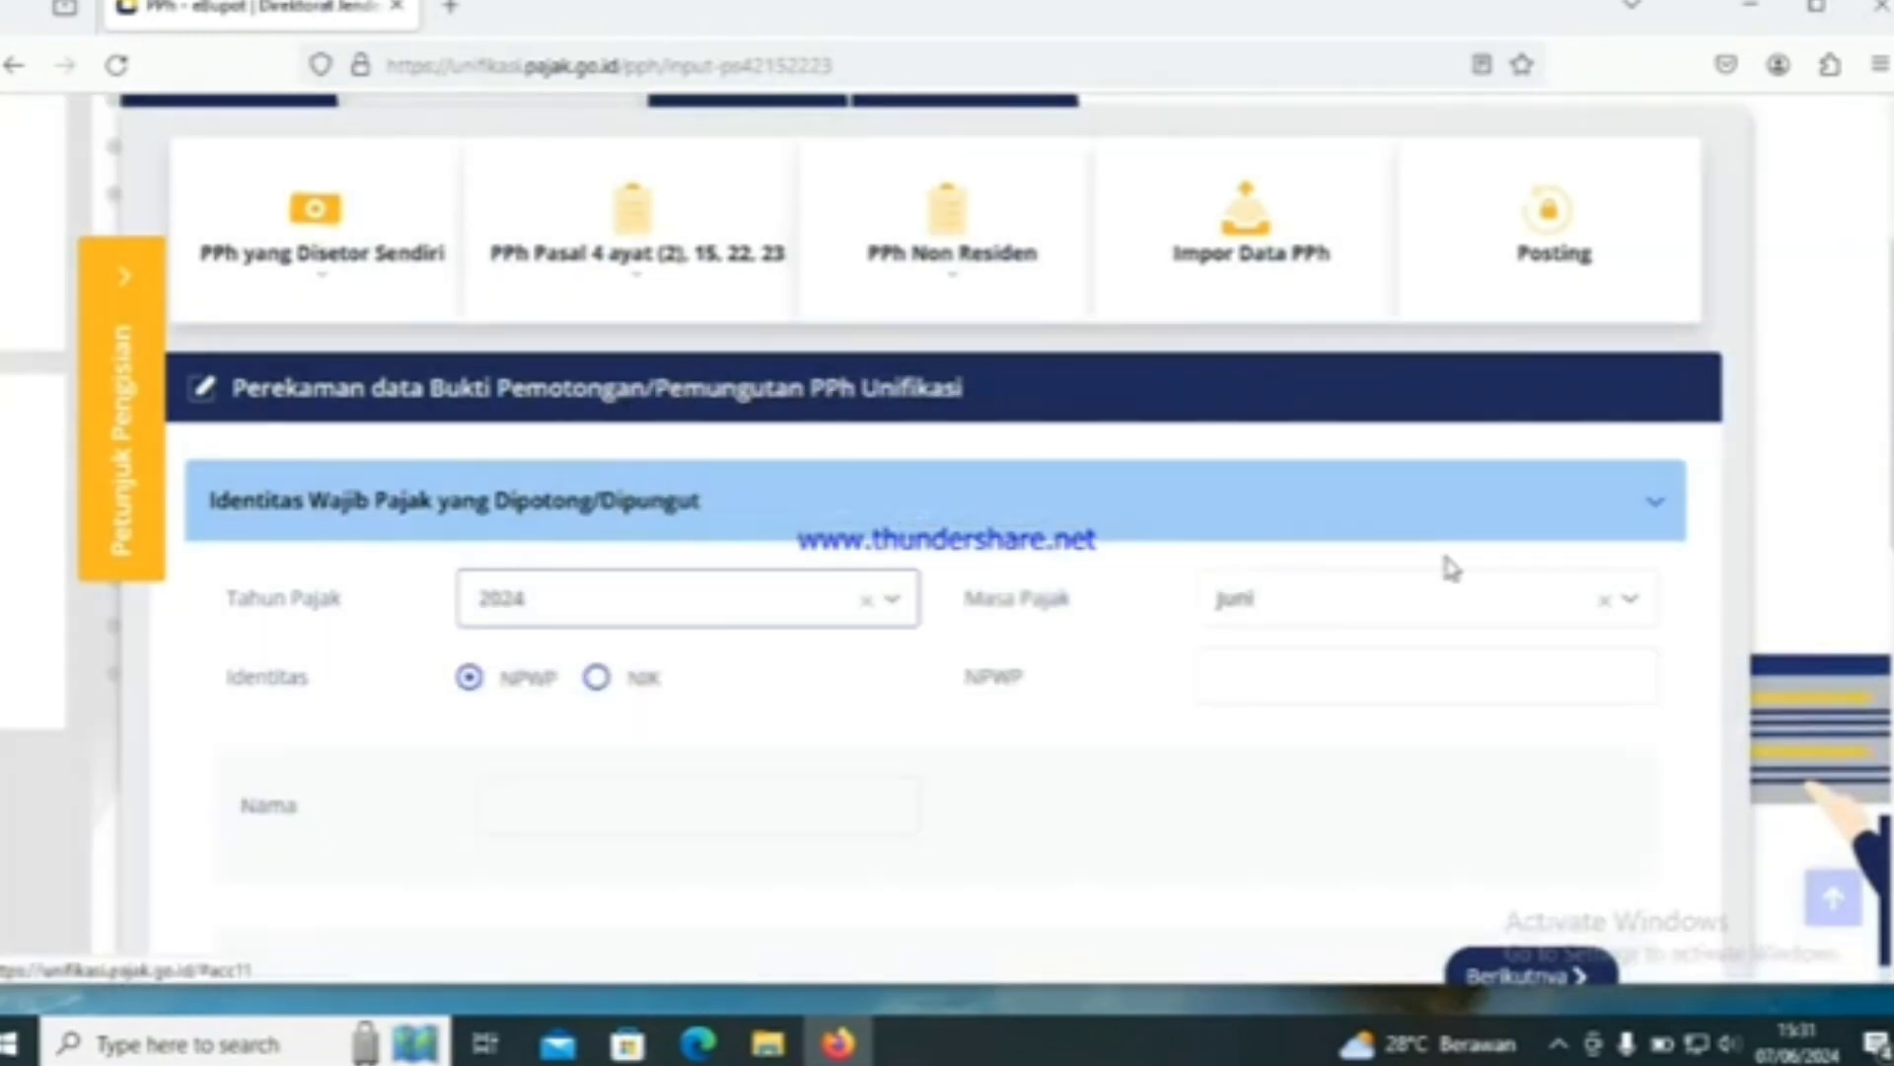
click(1626, 599)
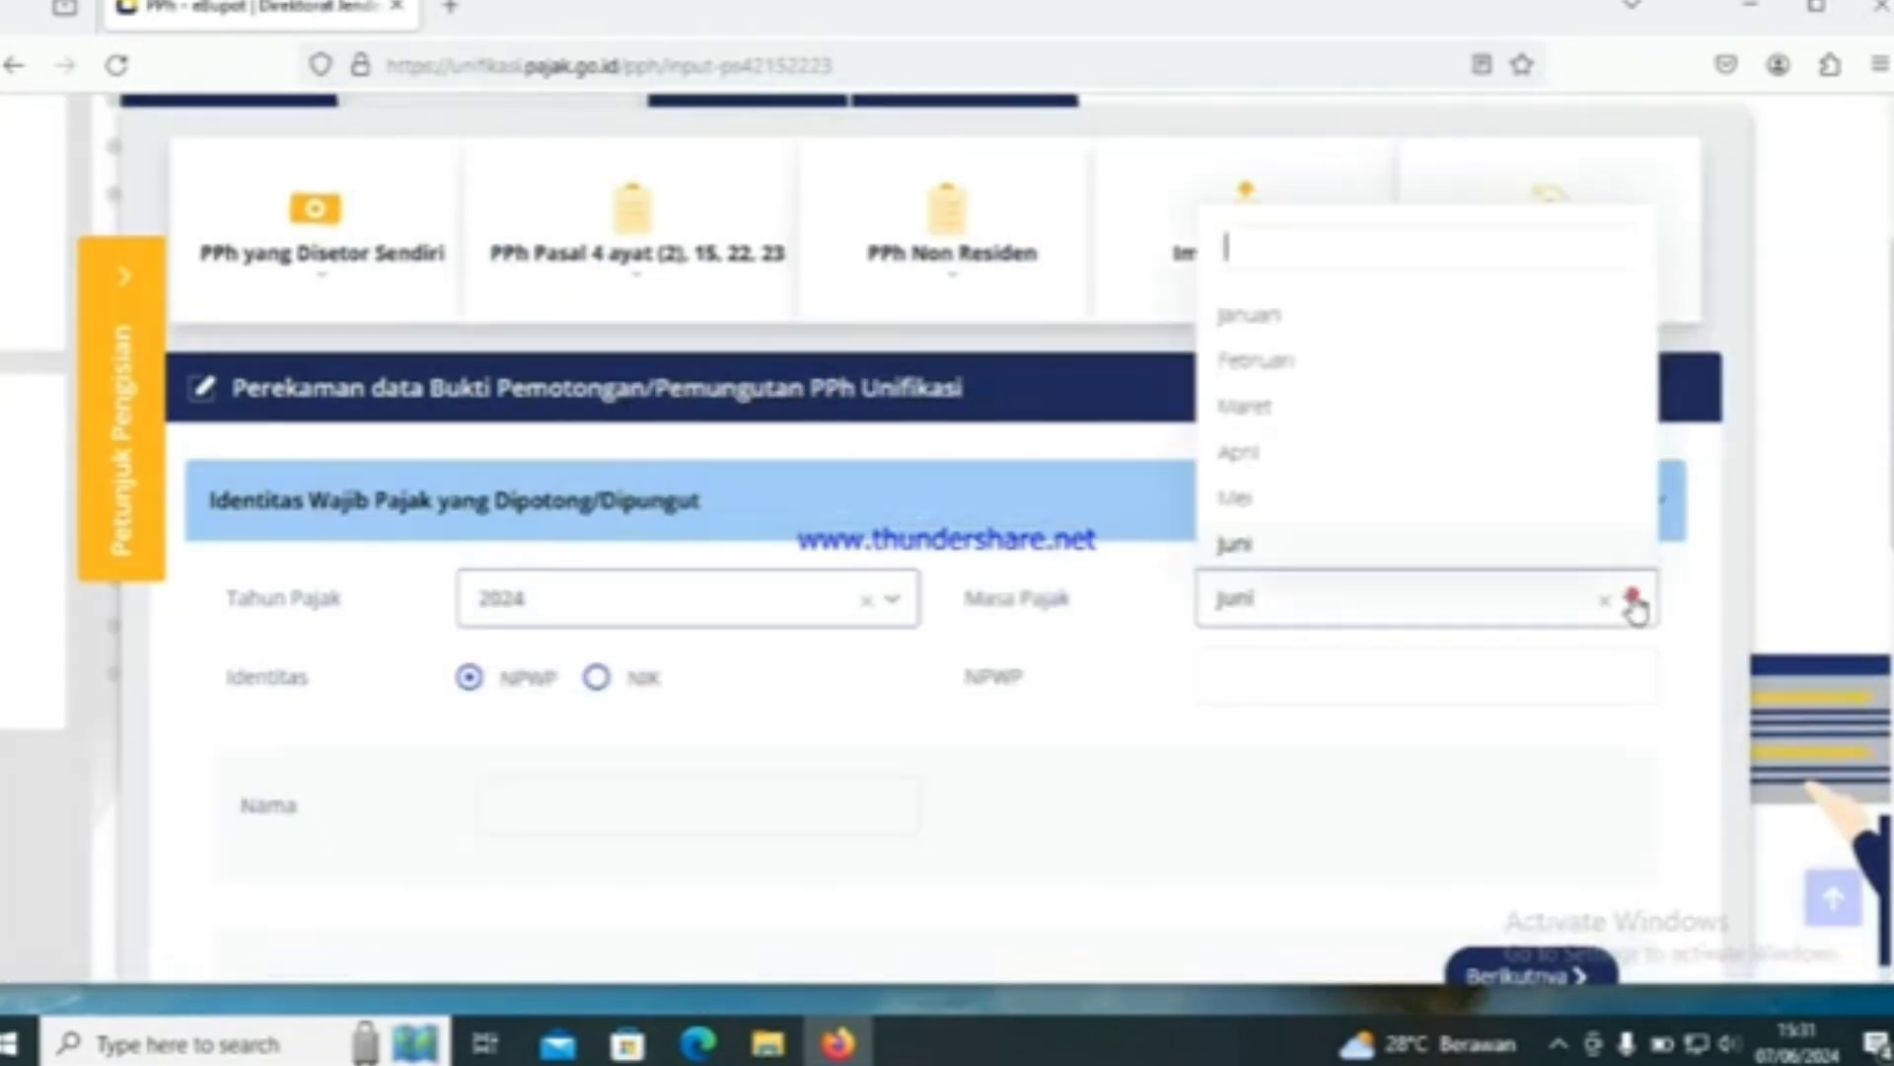
click(1352, 510)
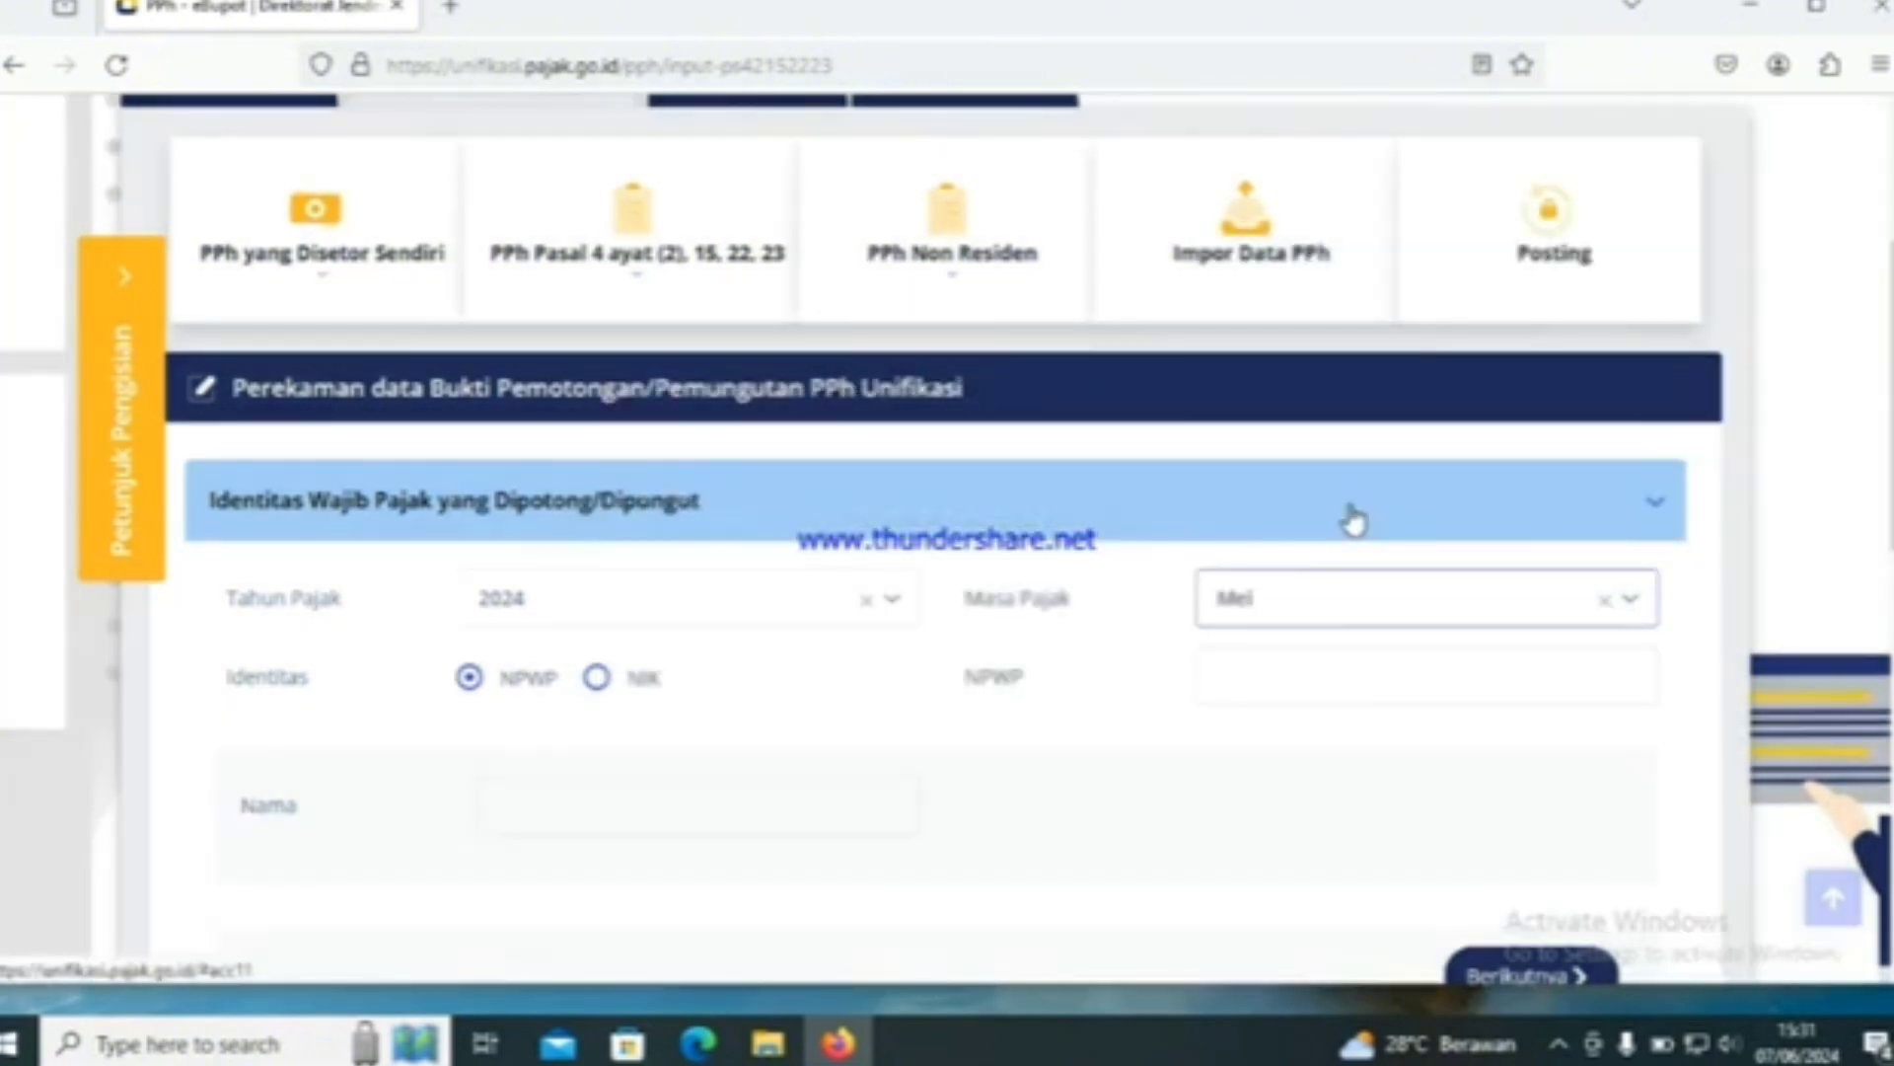
click(1226, 681)
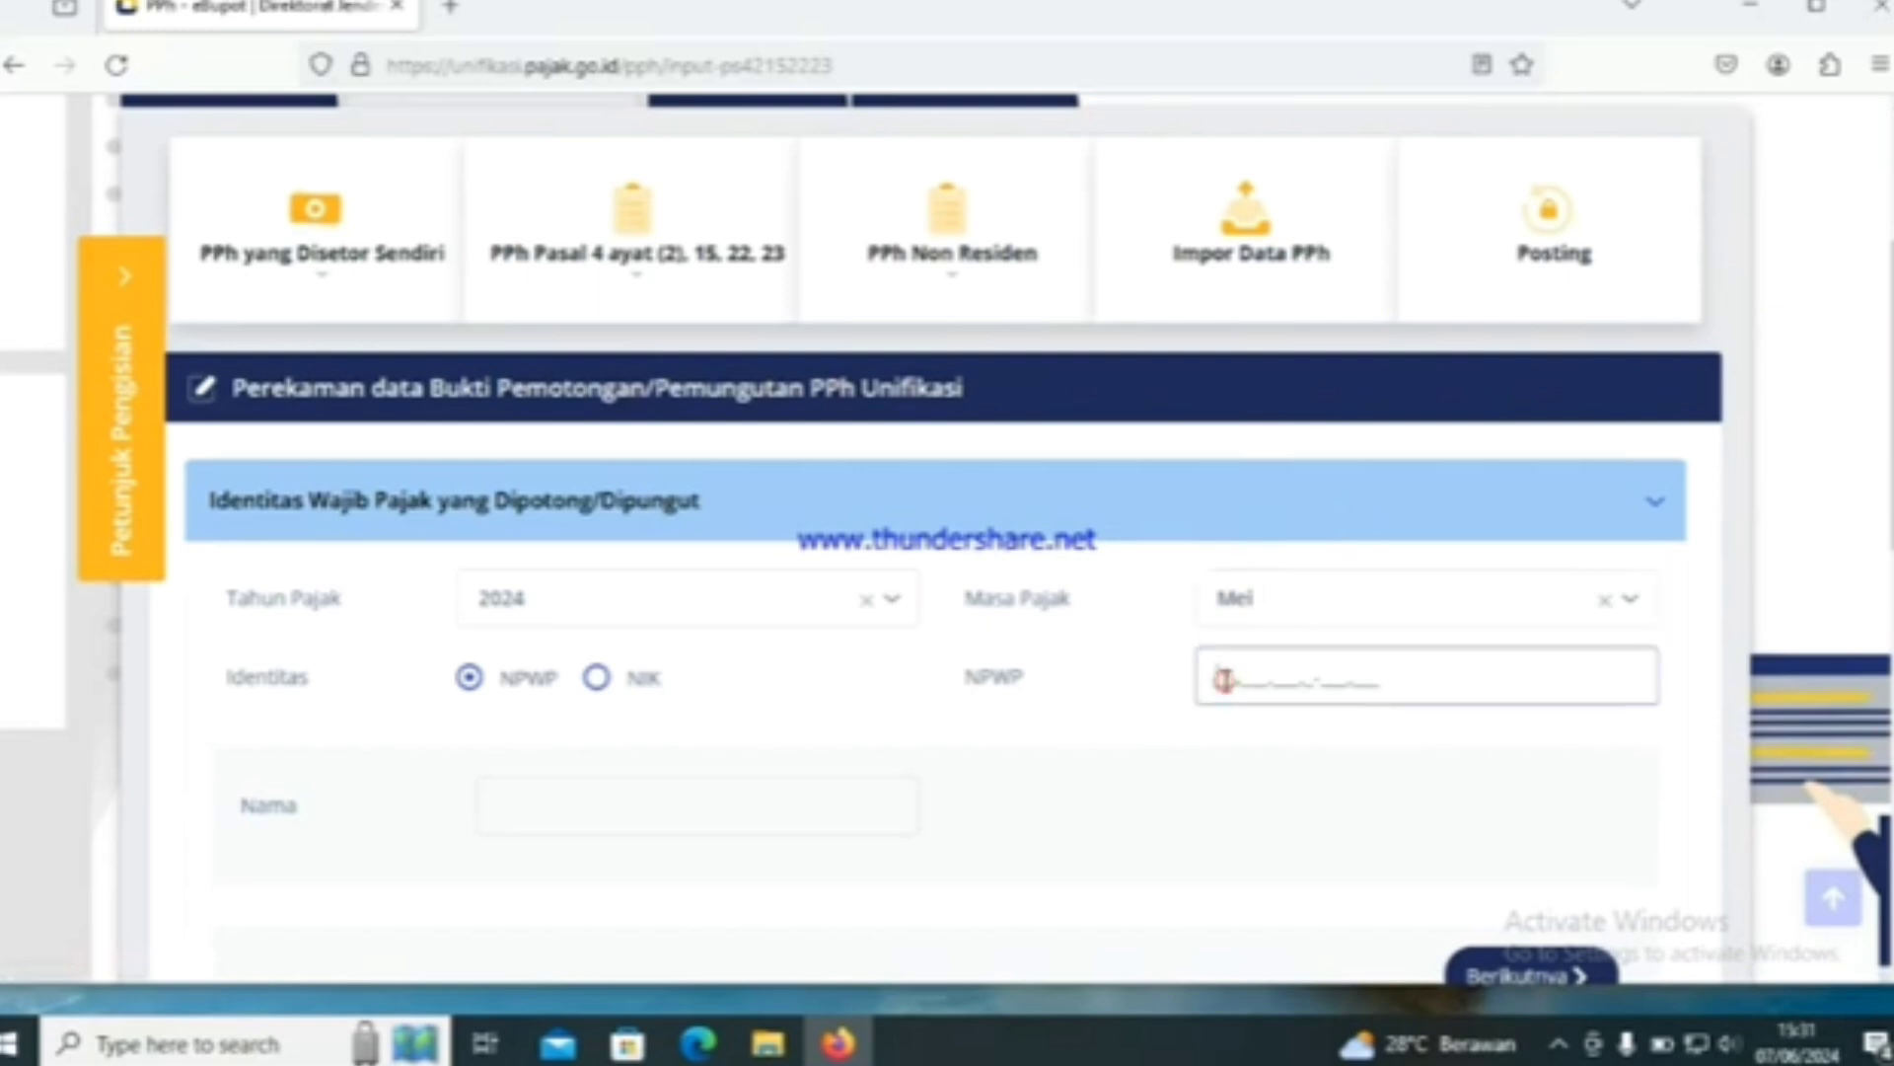
click(533, 810)
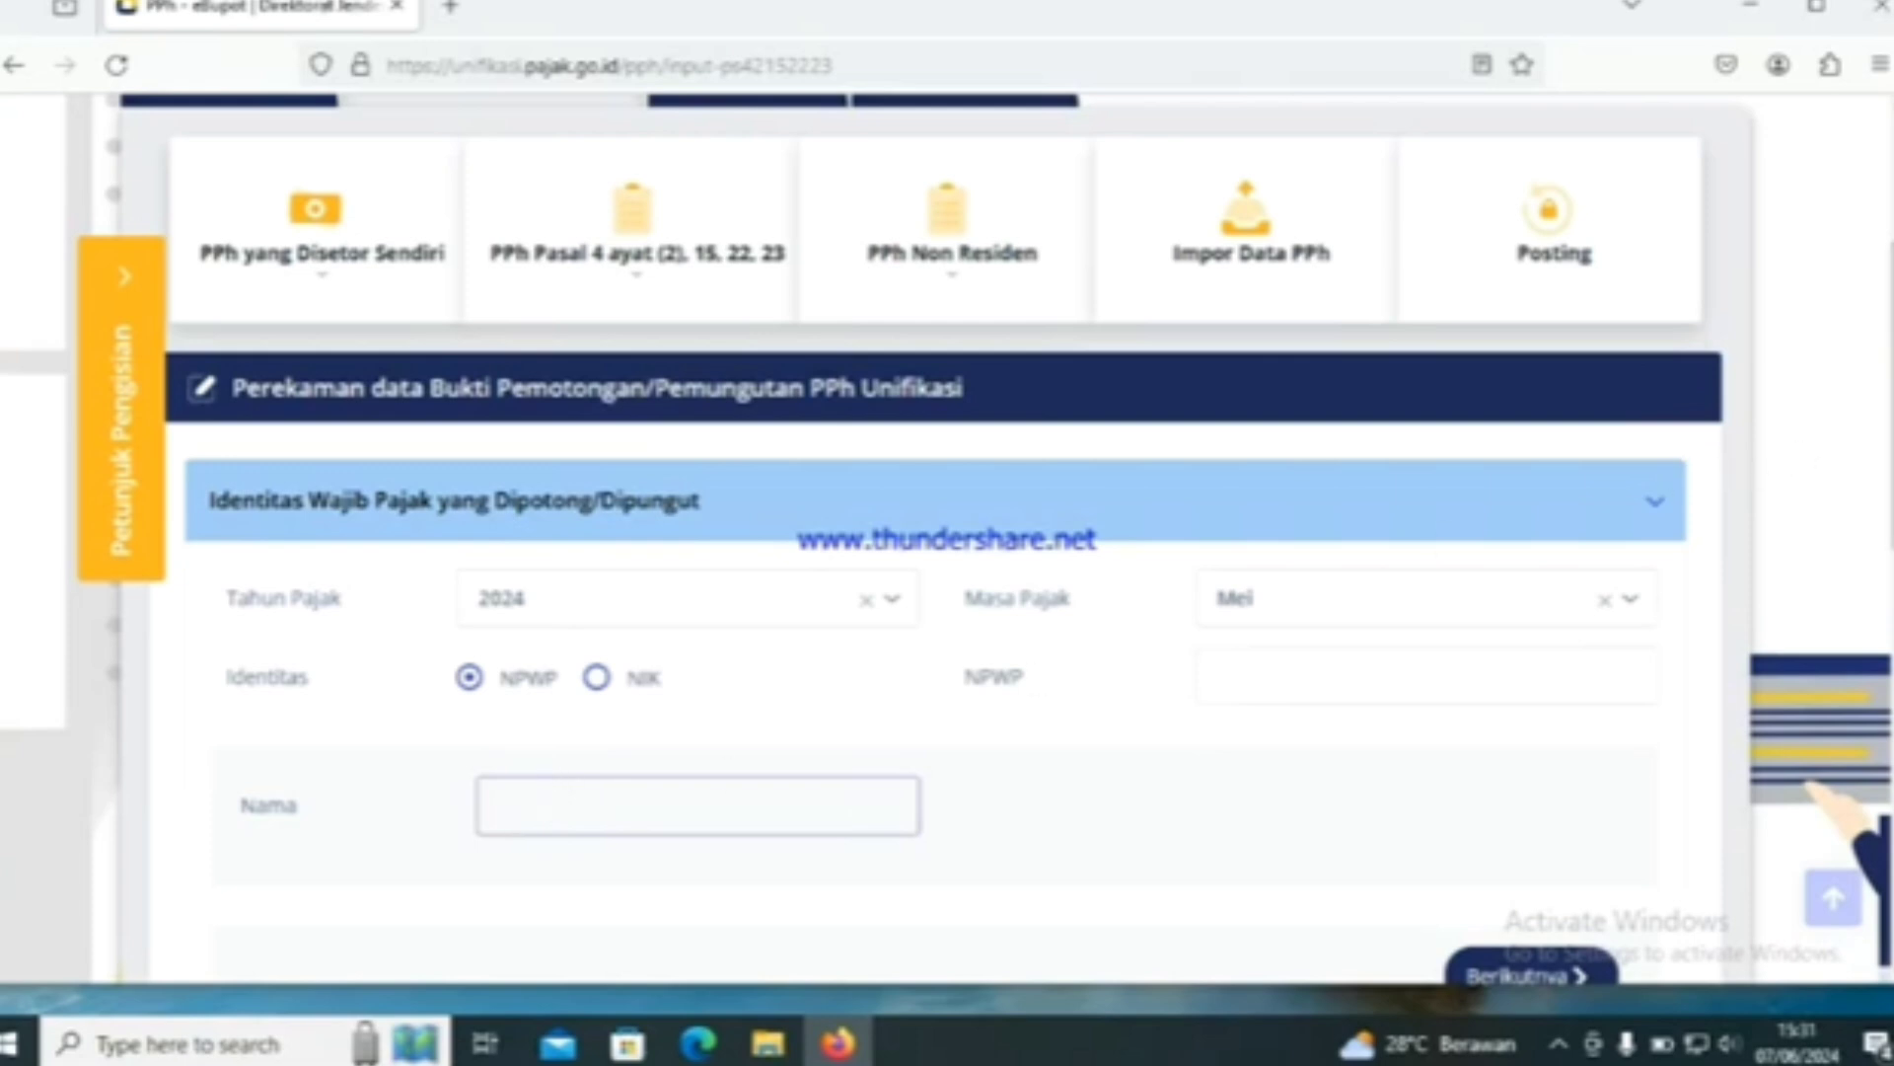
Step: Look over the remaining sections of the withholding slip form, down to Identitas Pemotong Pajak
scroll(947, 542, down, 2)
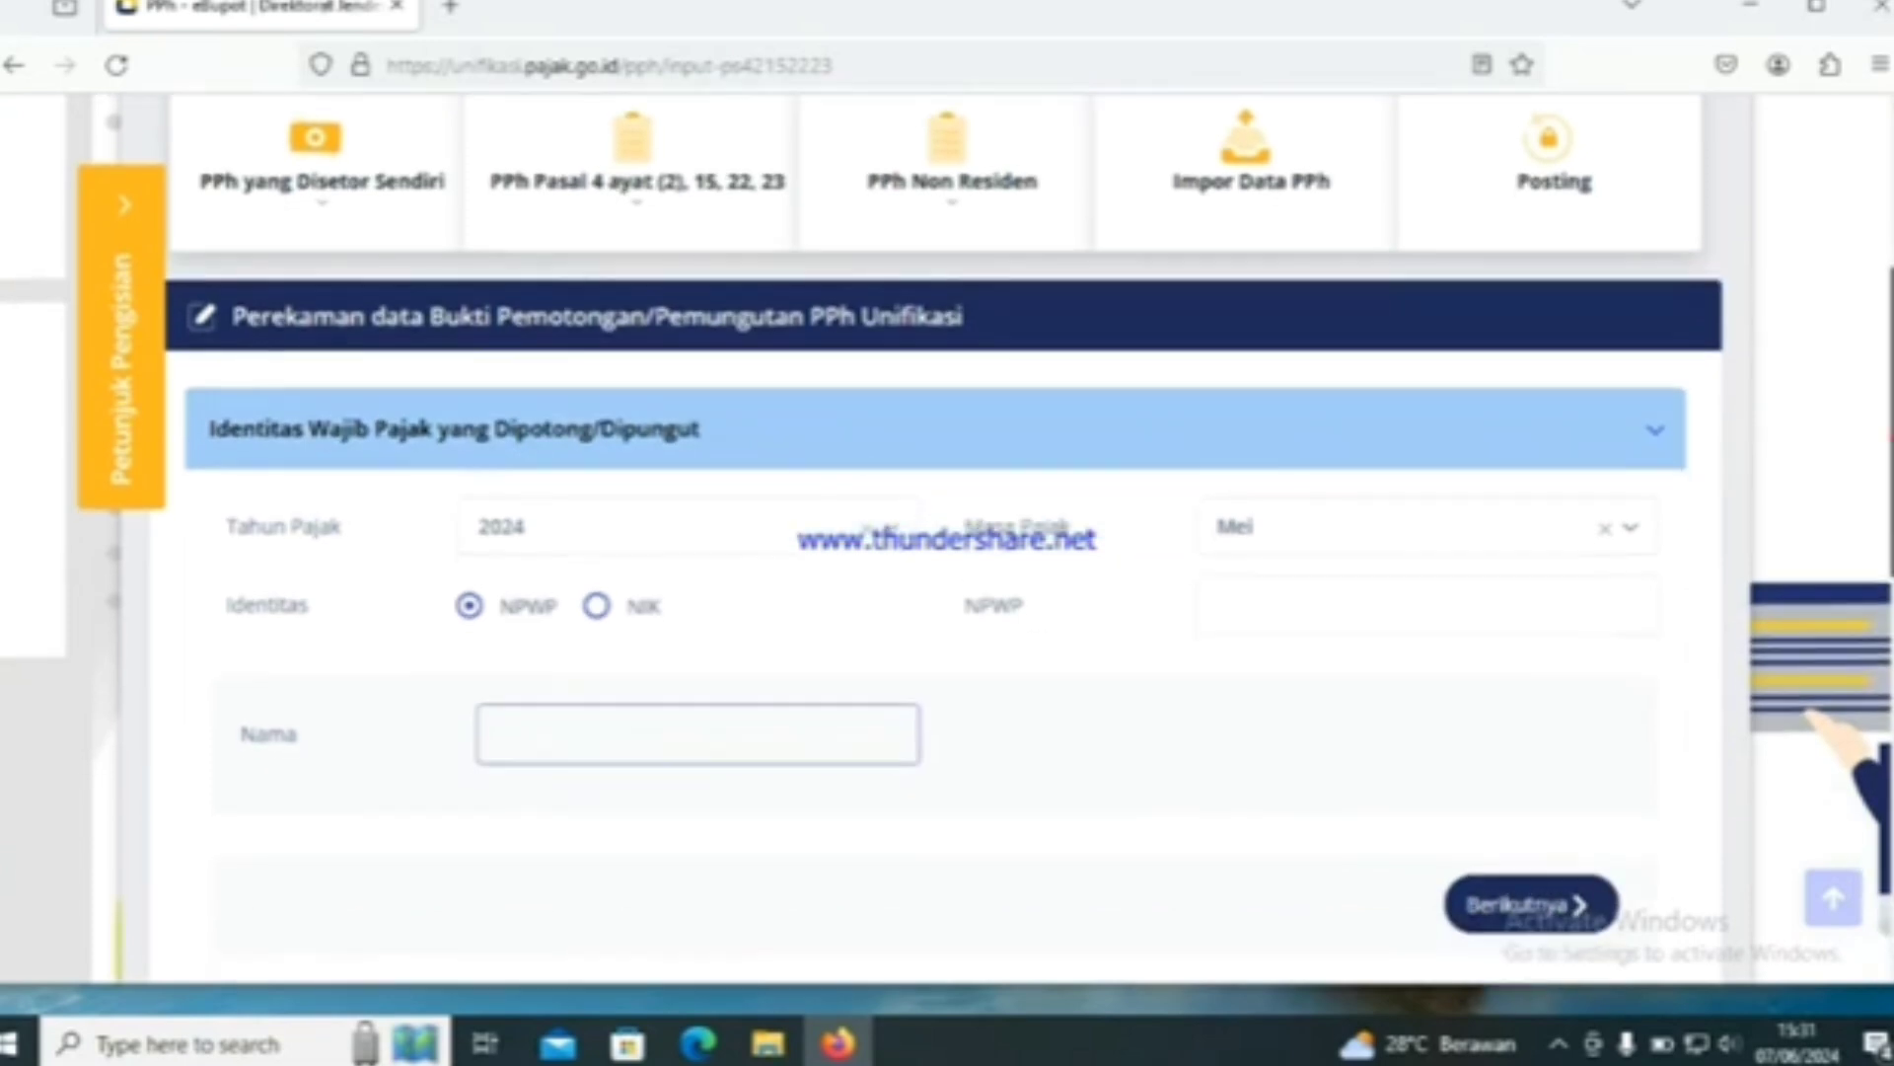
drag(1892, 582, 1892, 606)
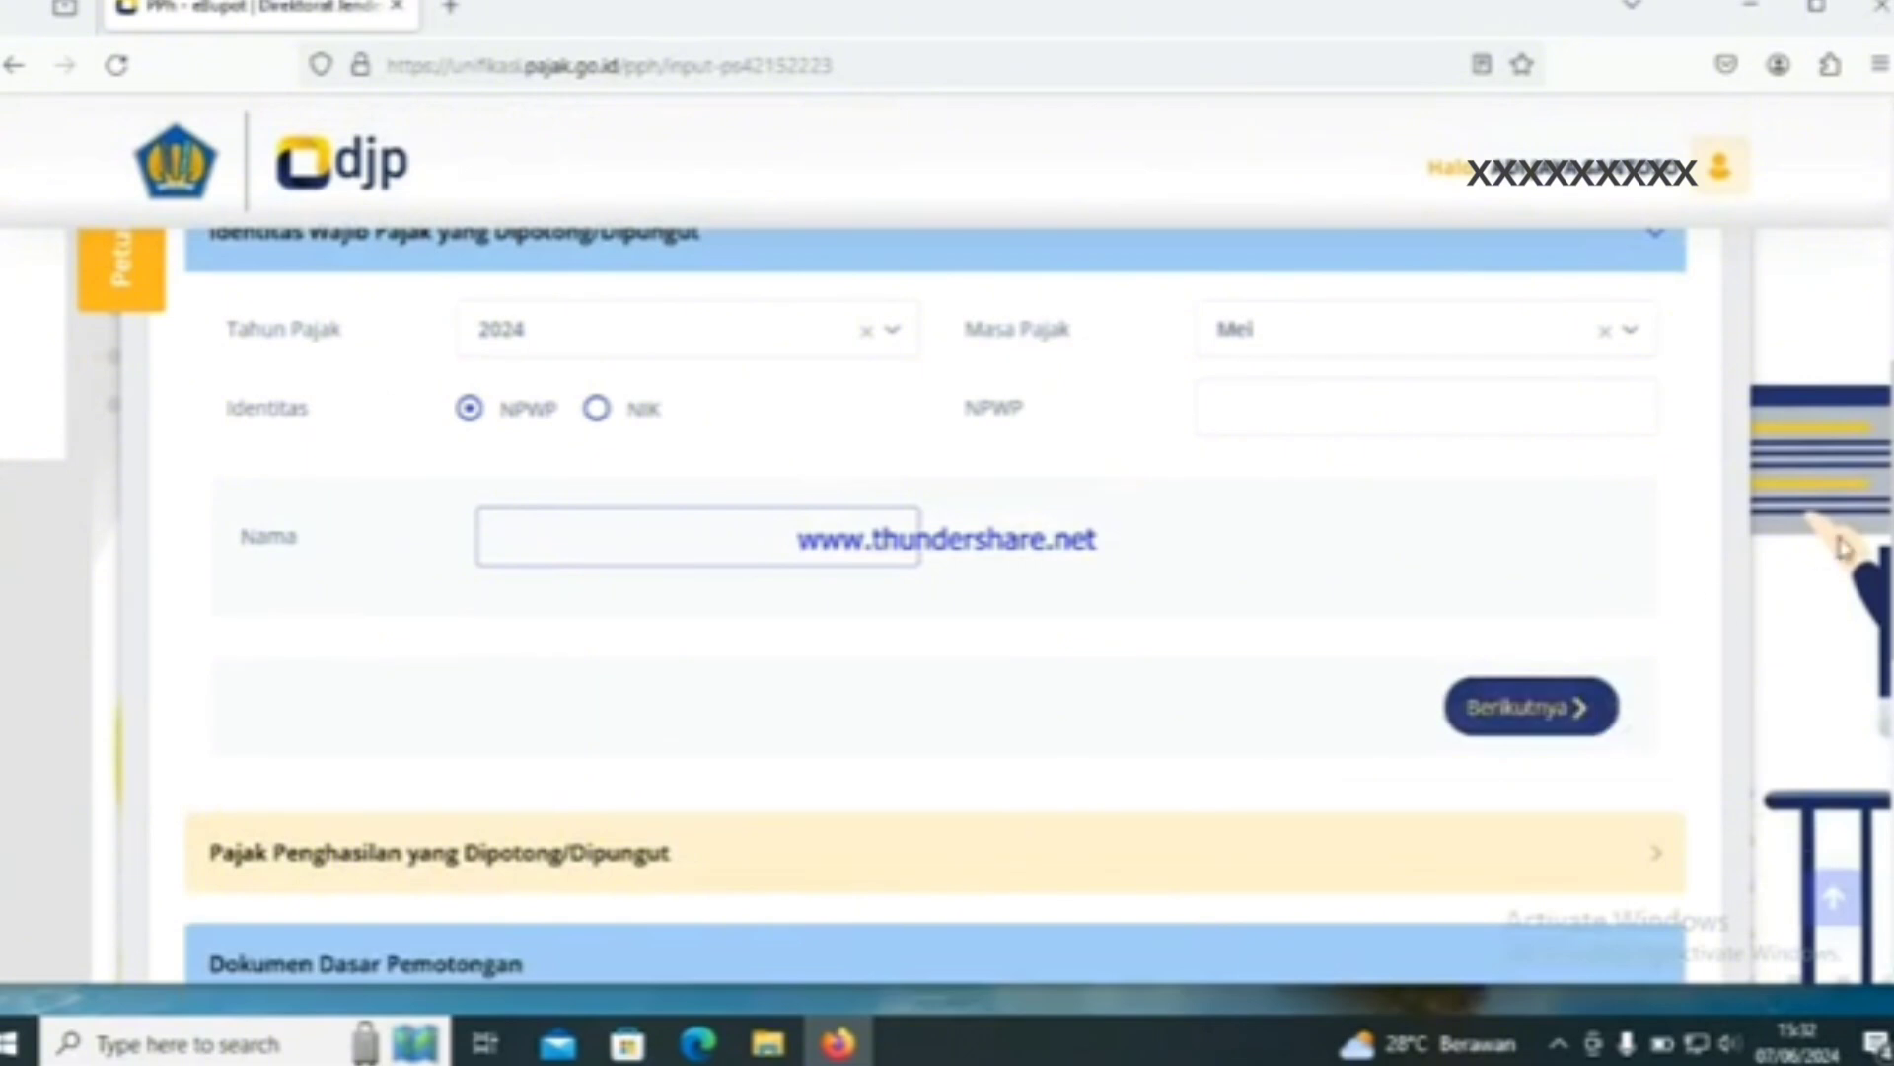
scroll(947, 592, down, 2)
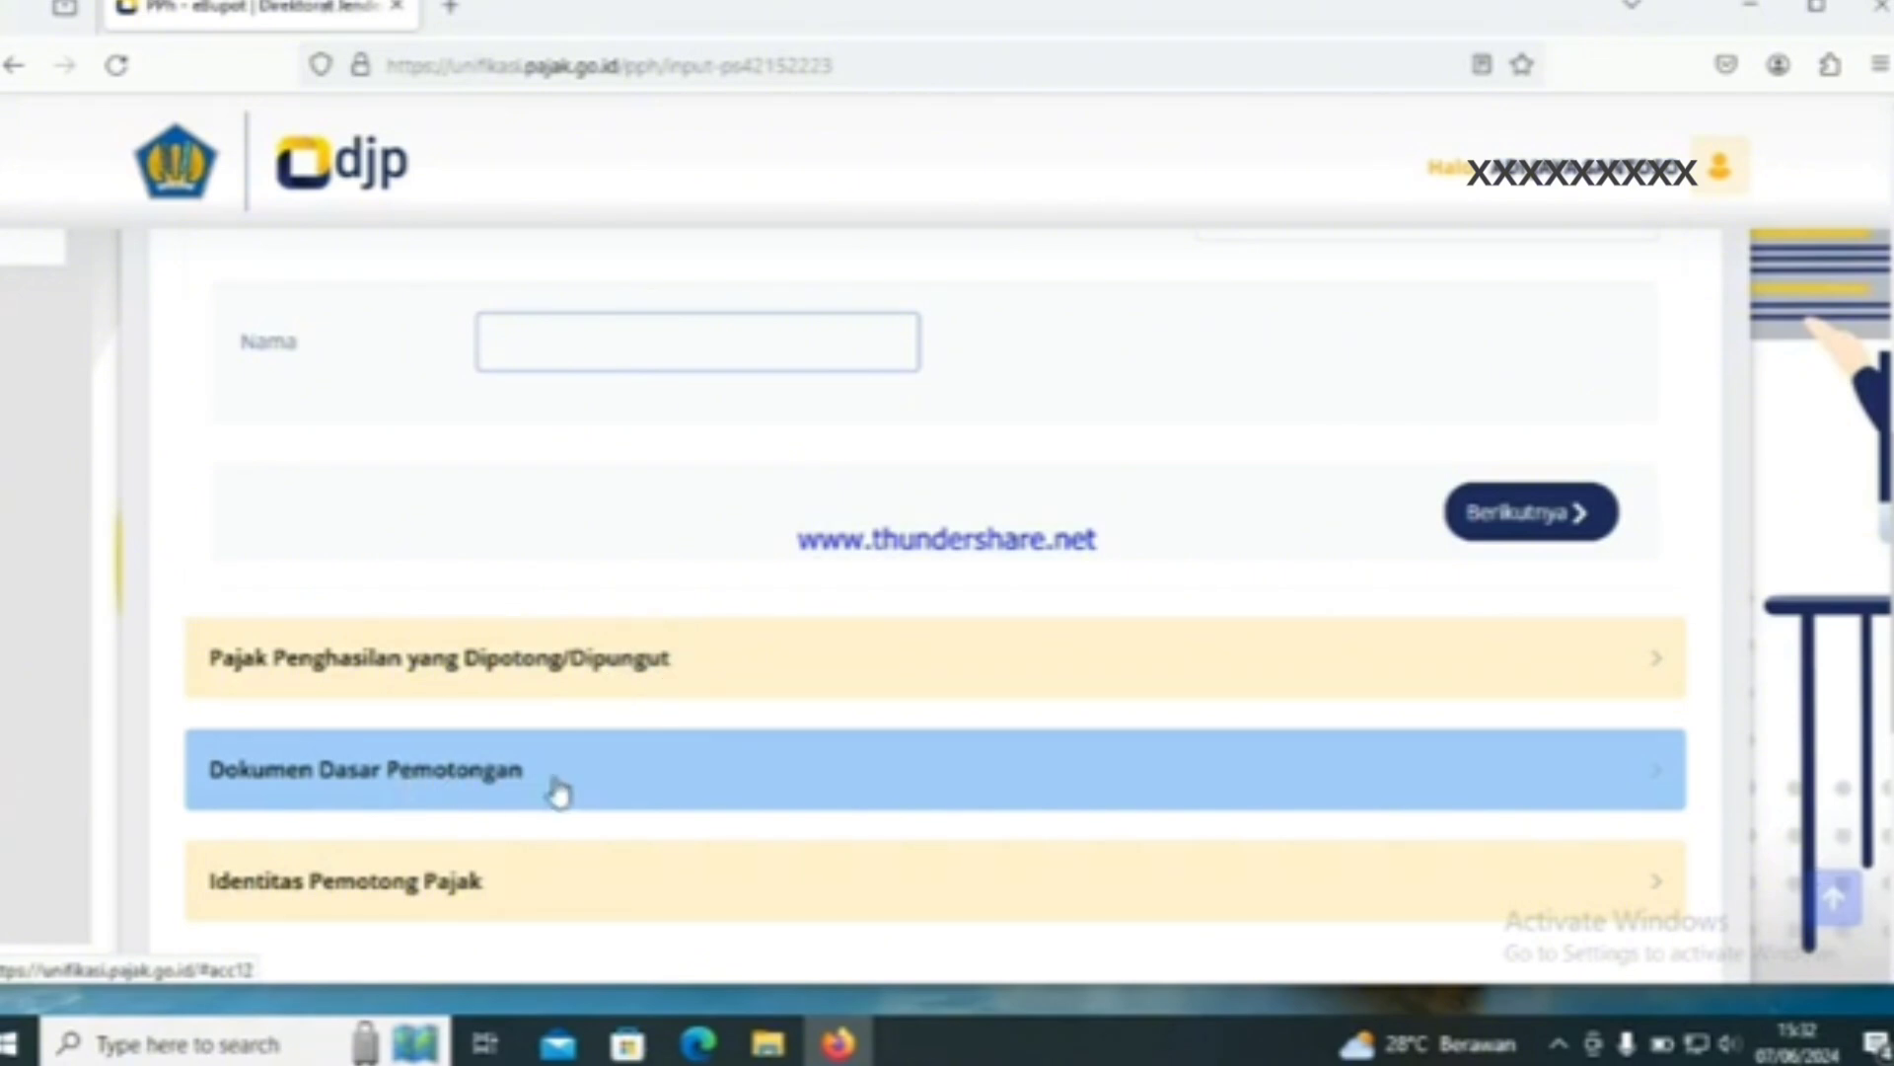
scroll(936, 593, down, 1)
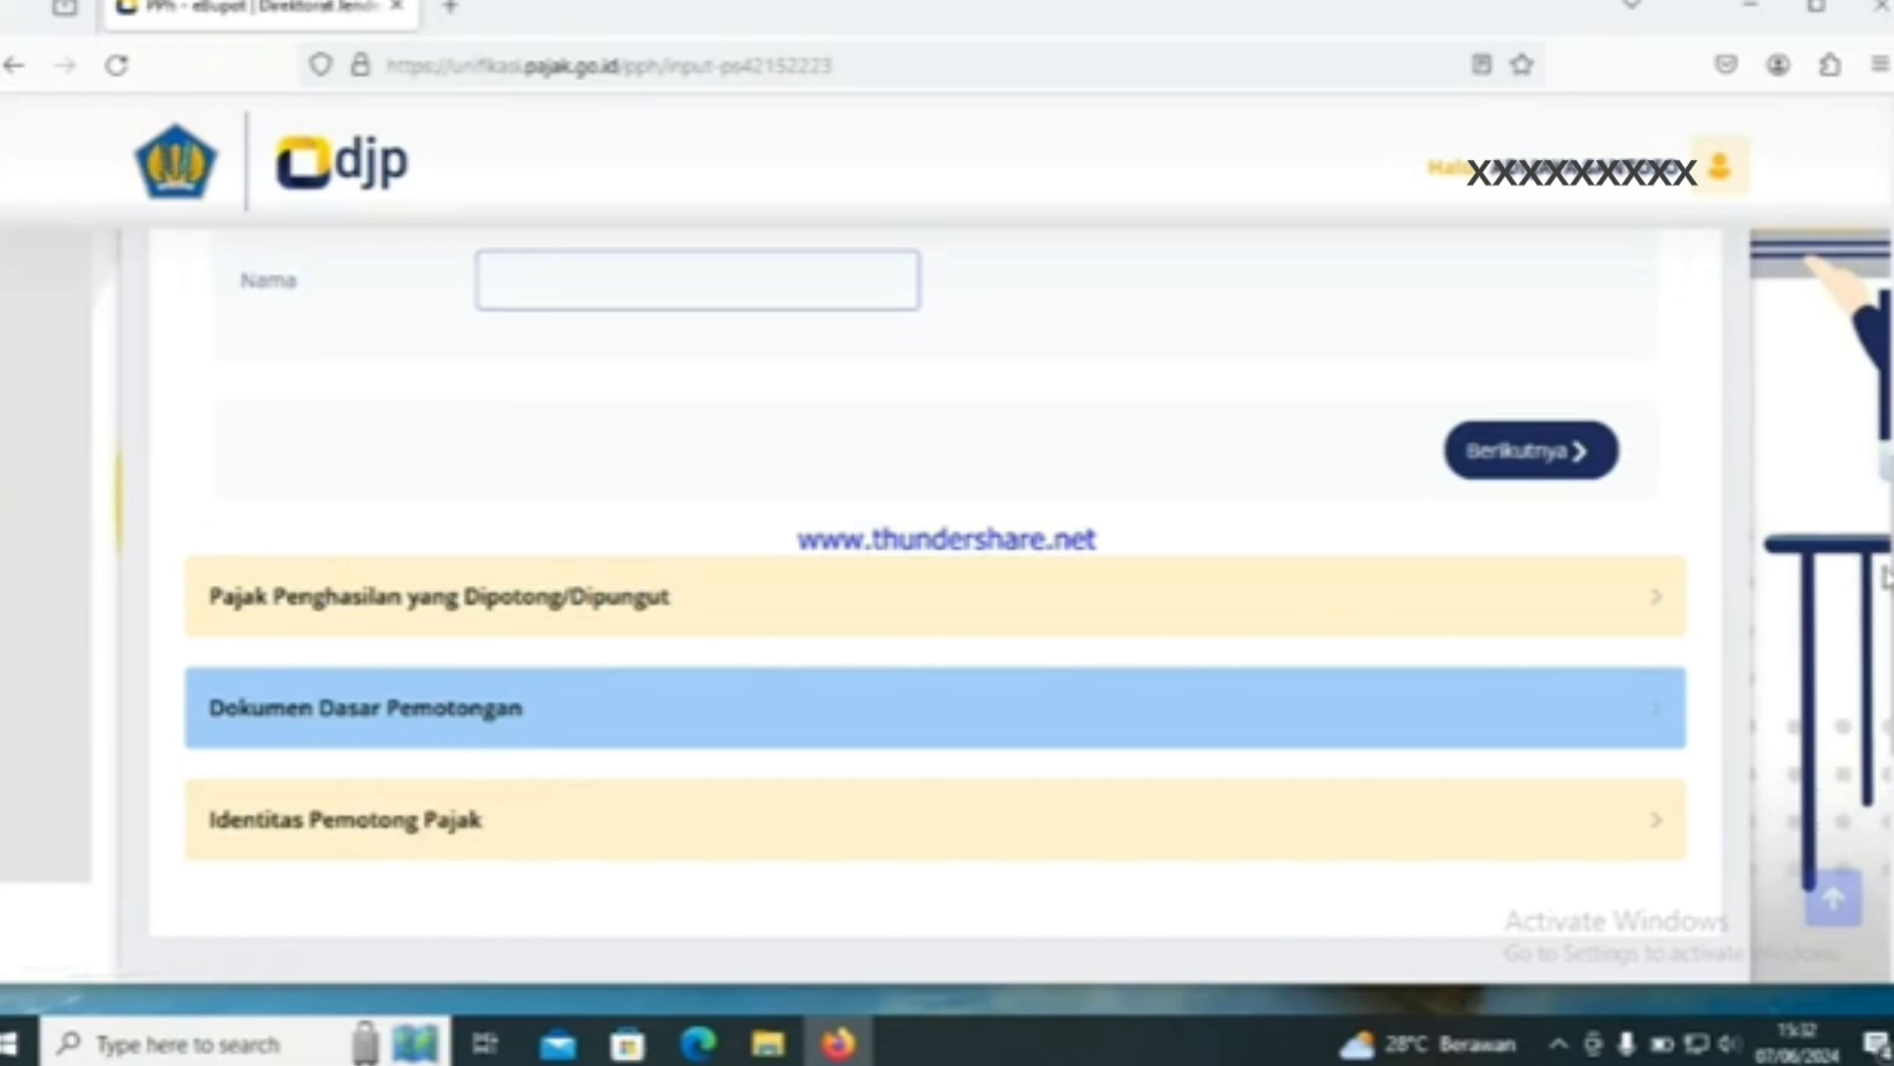
scroll(1881, 247, up, 10)
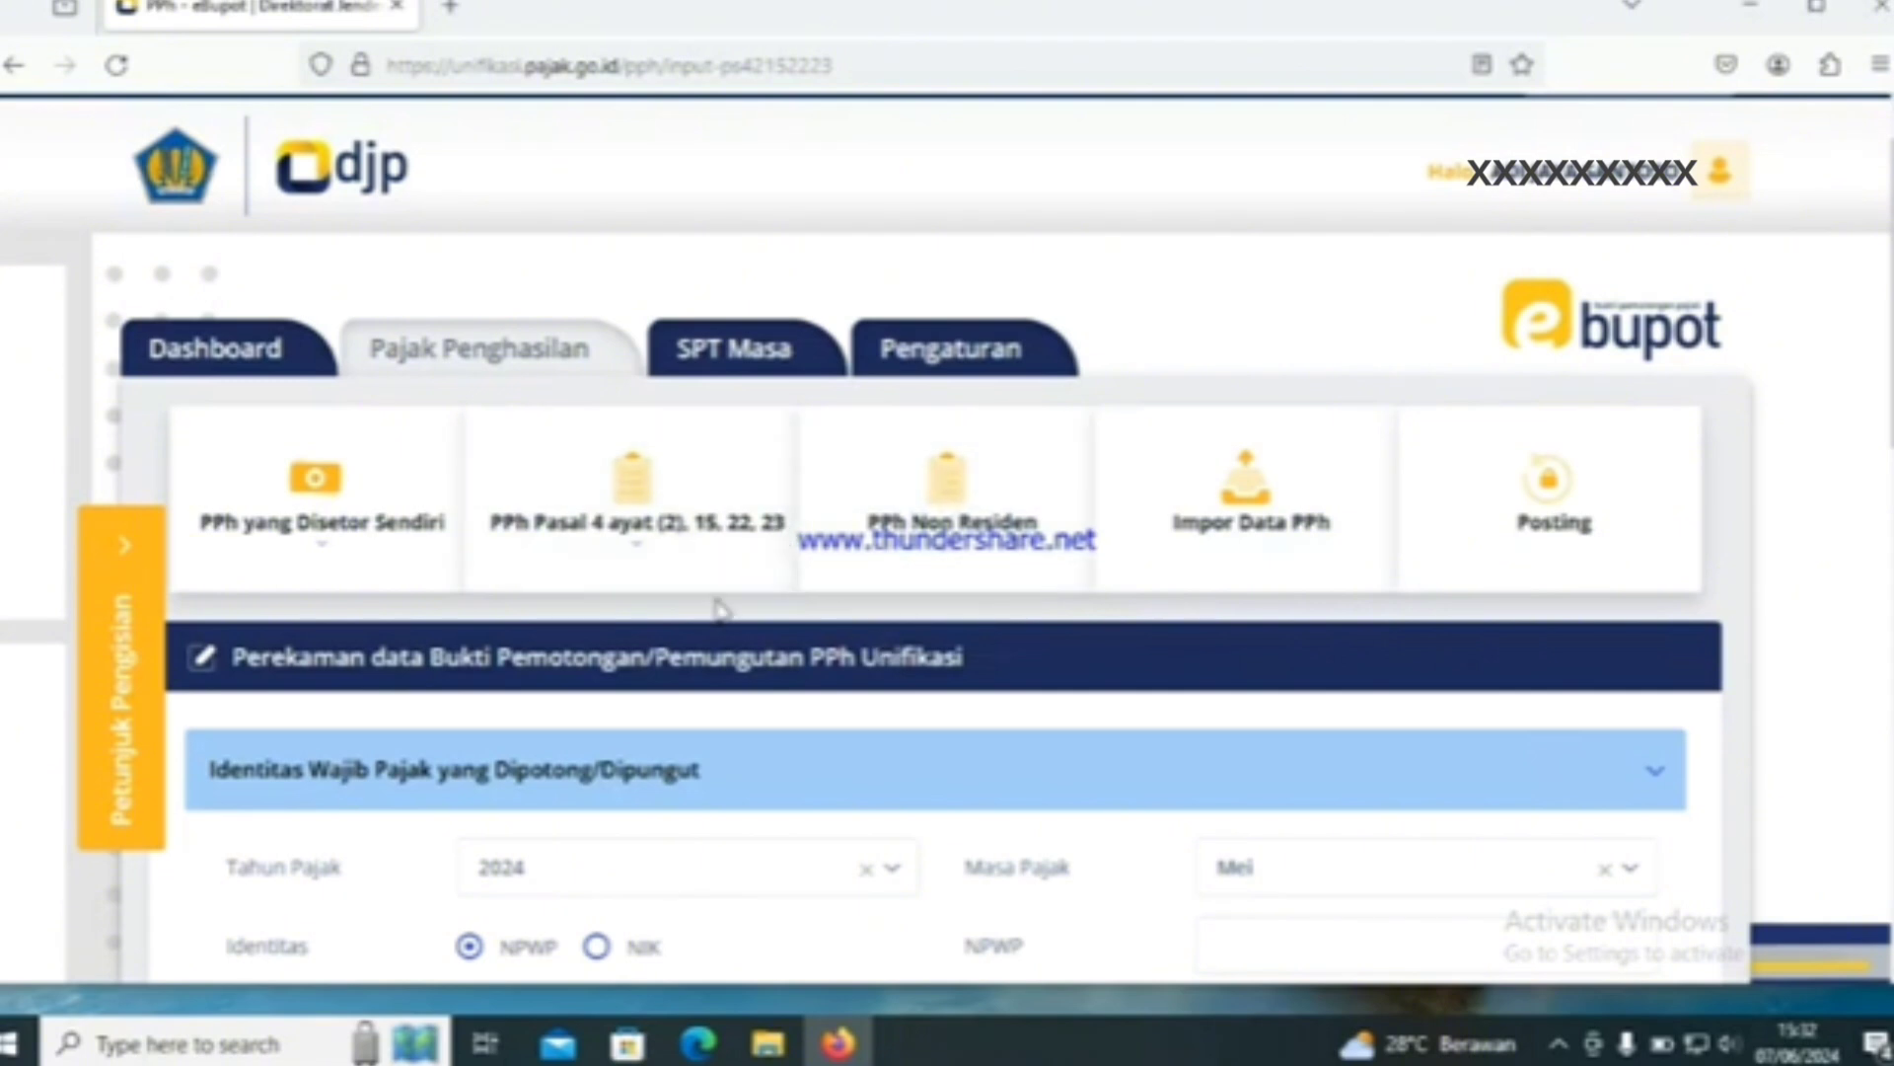
Step: List the Pasal 4(2), 15, 22, 23 withholding slips for period 05-2024 and examine their amounts and posting status
click(617, 487)
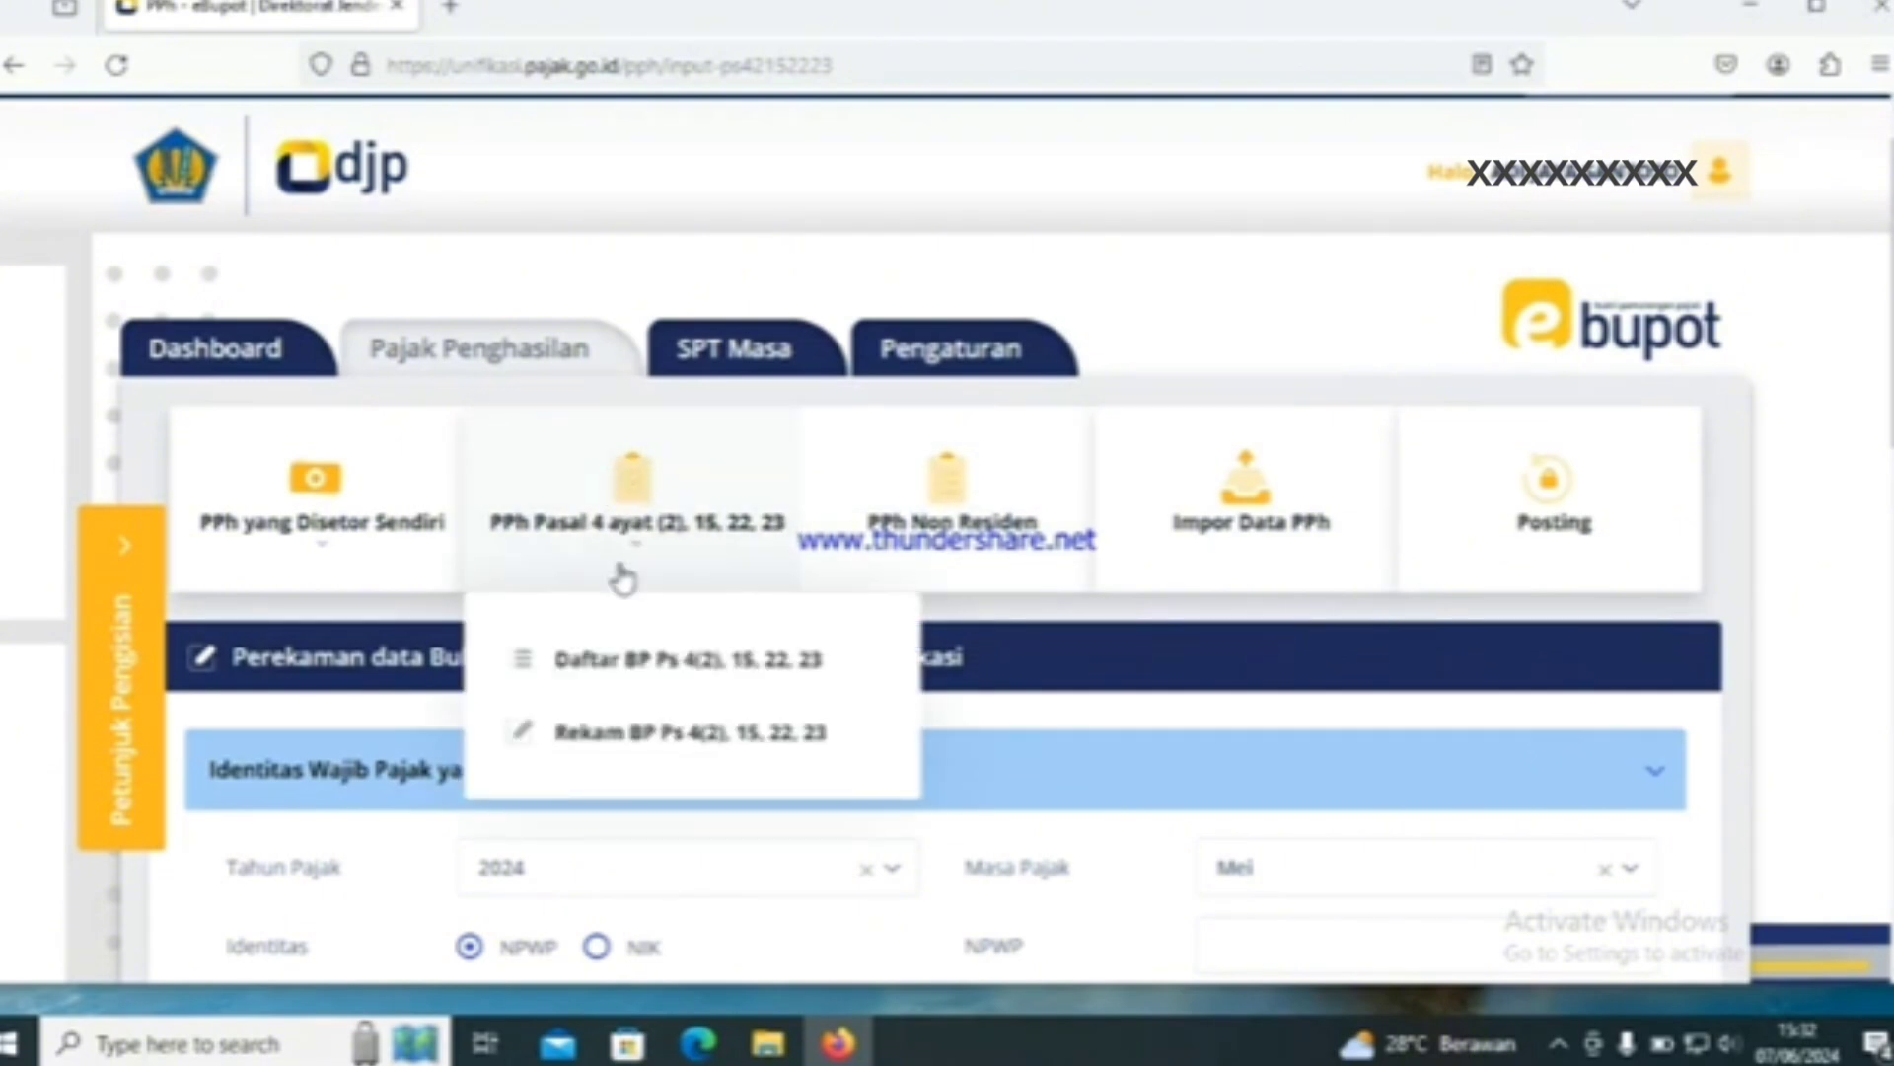
click(621, 661)
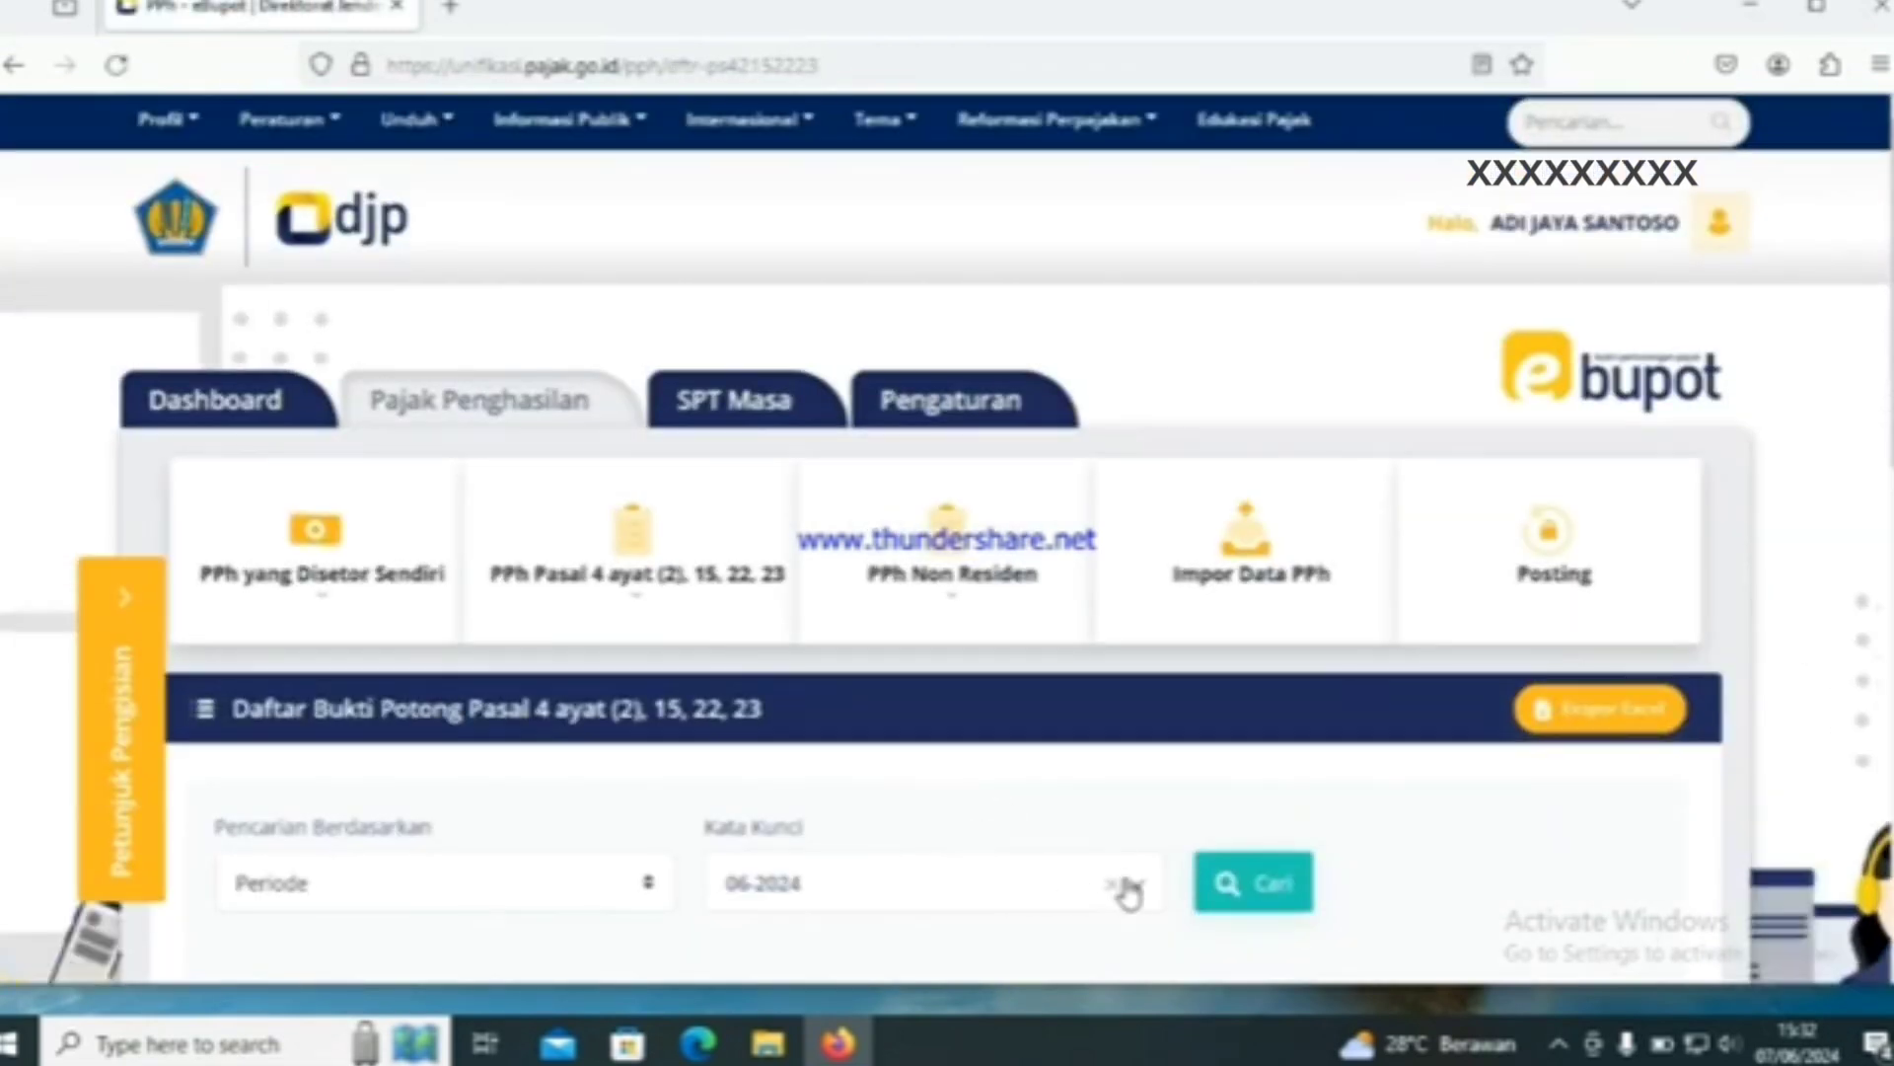
click(1129, 893)
click(780, 643)
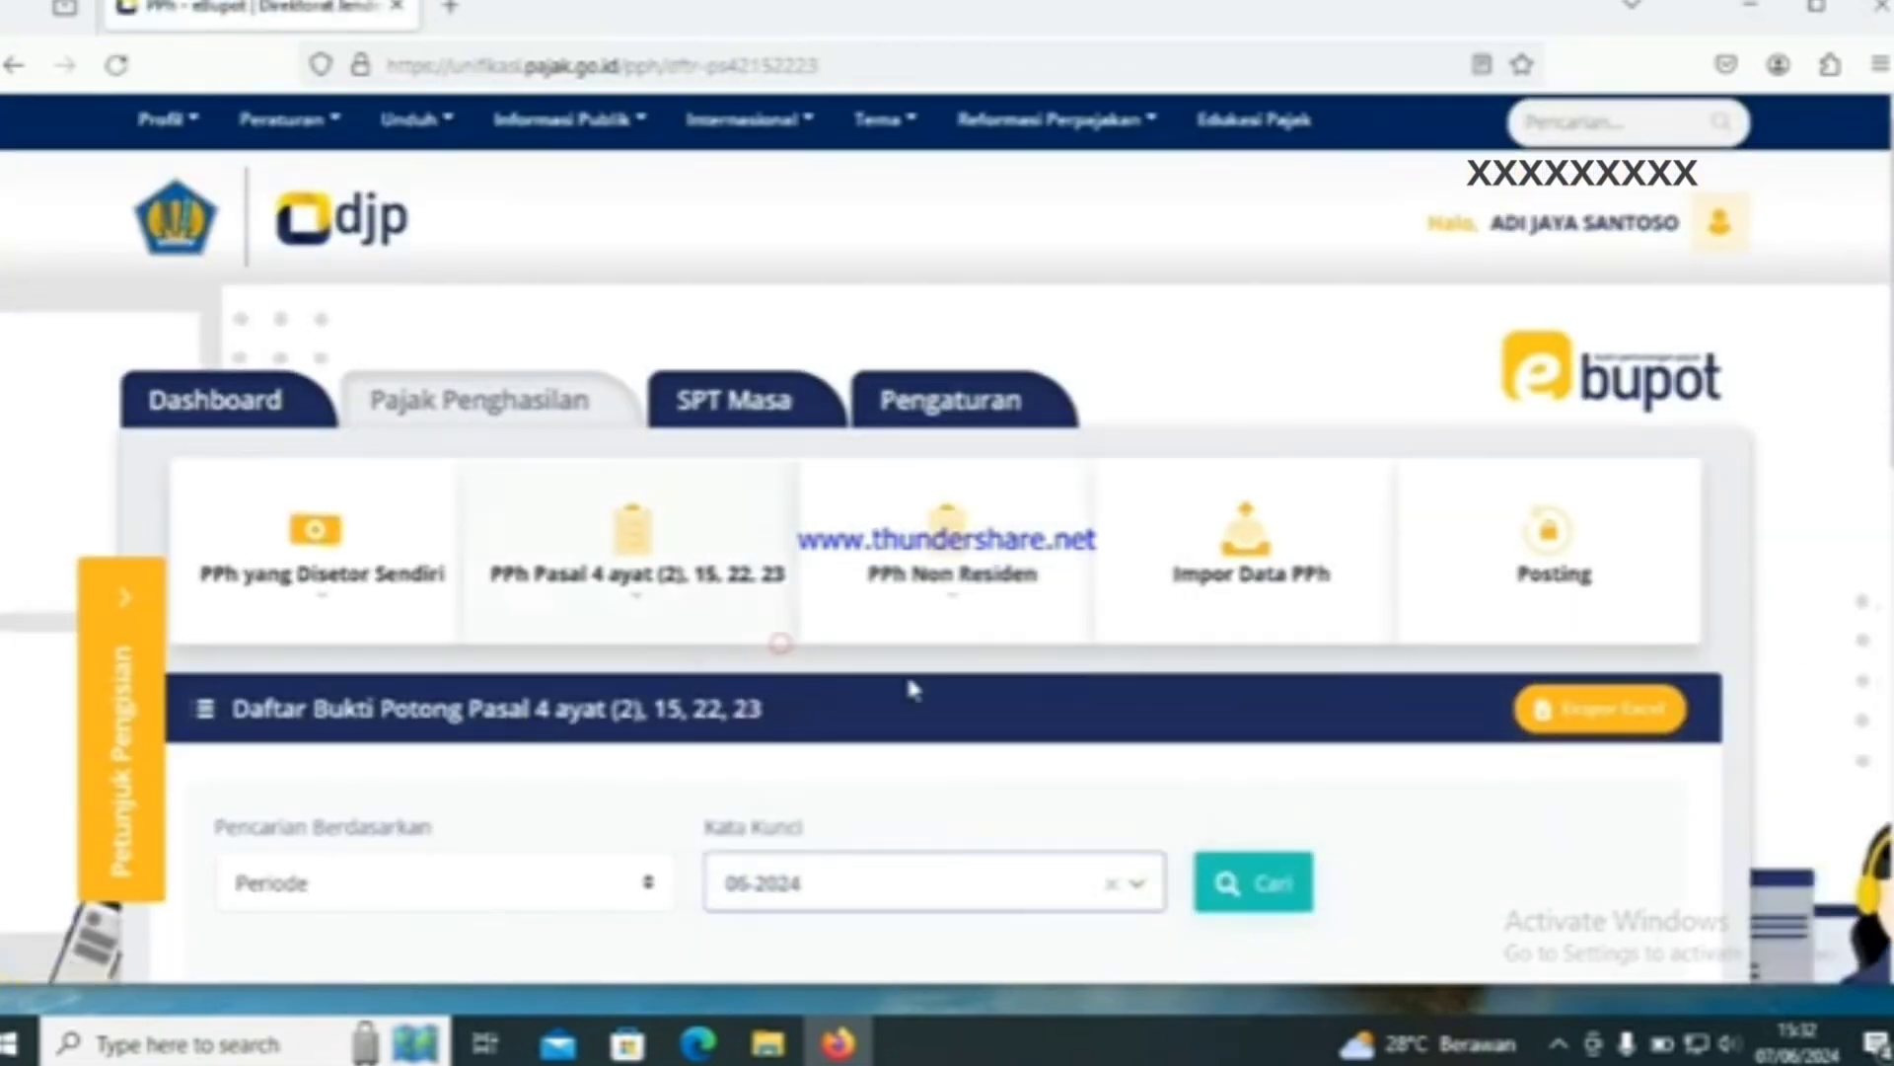
click(1275, 888)
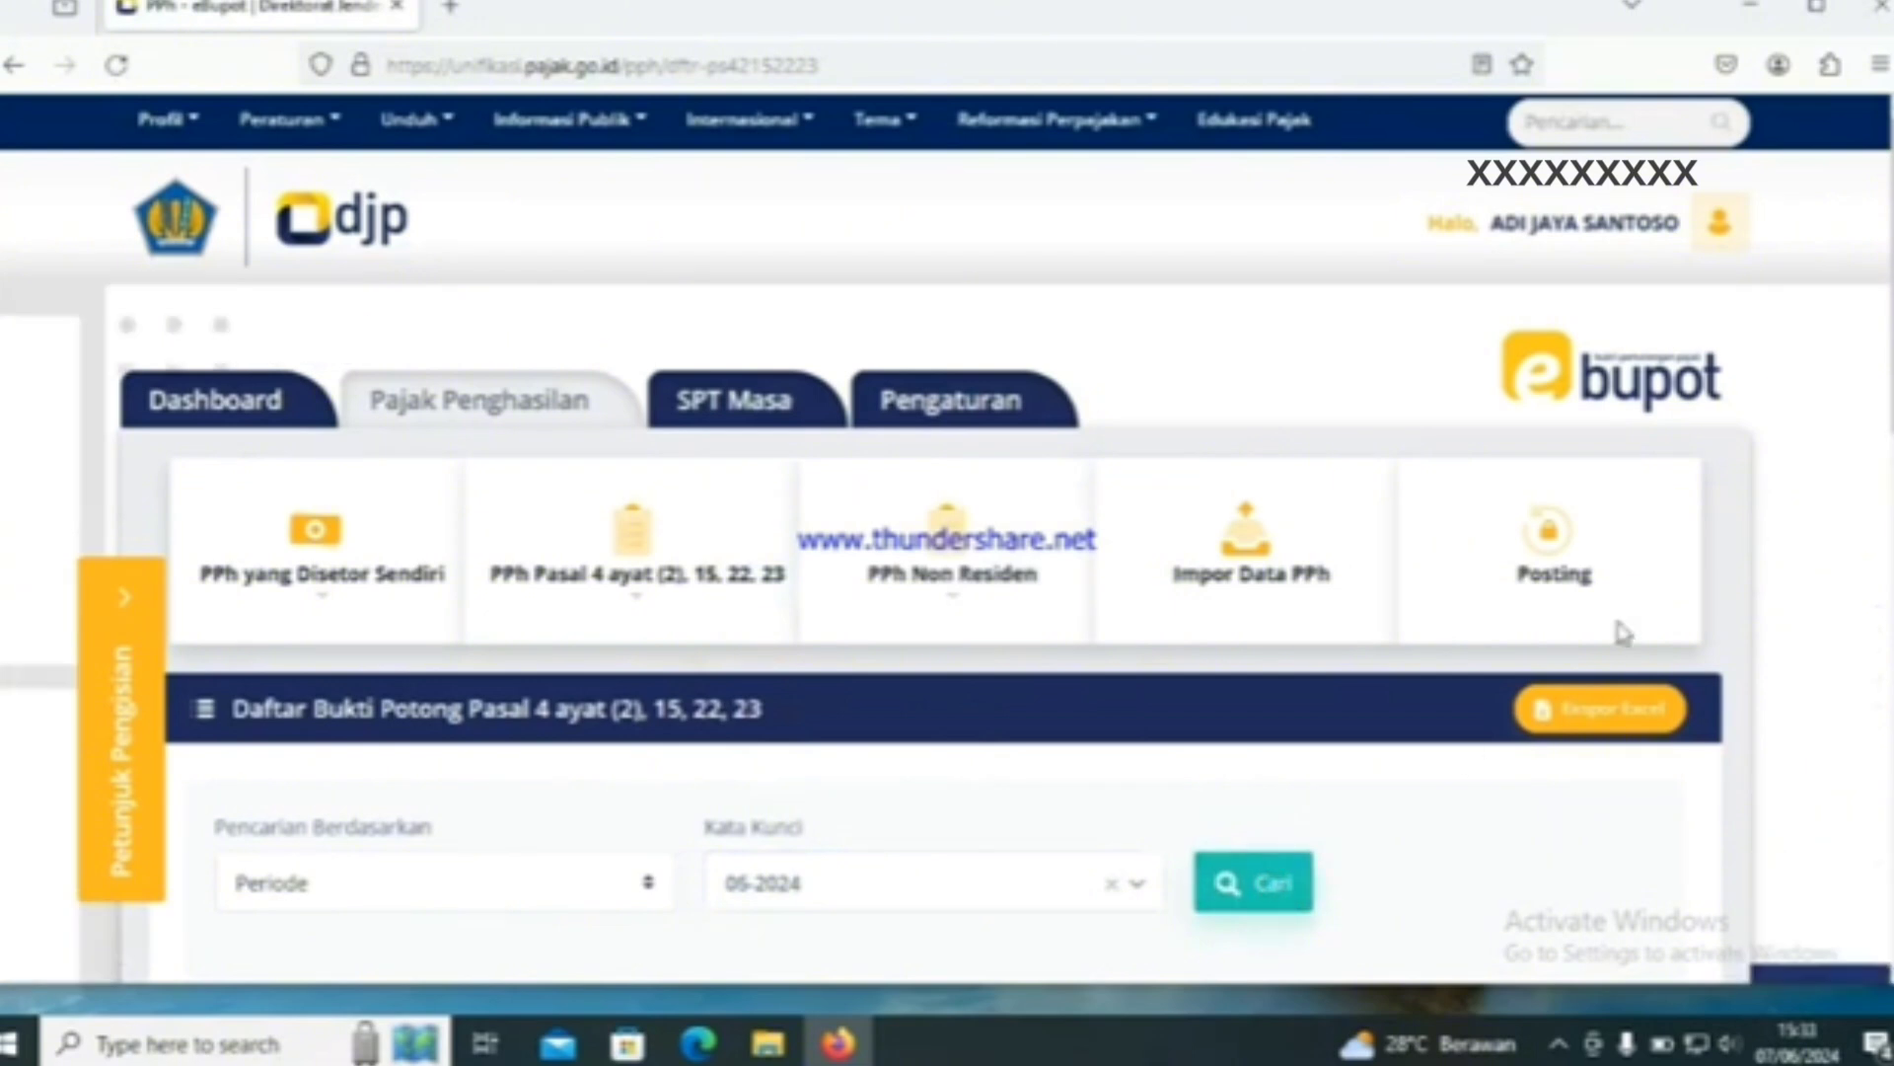
scroll(948, 592, down, 7)
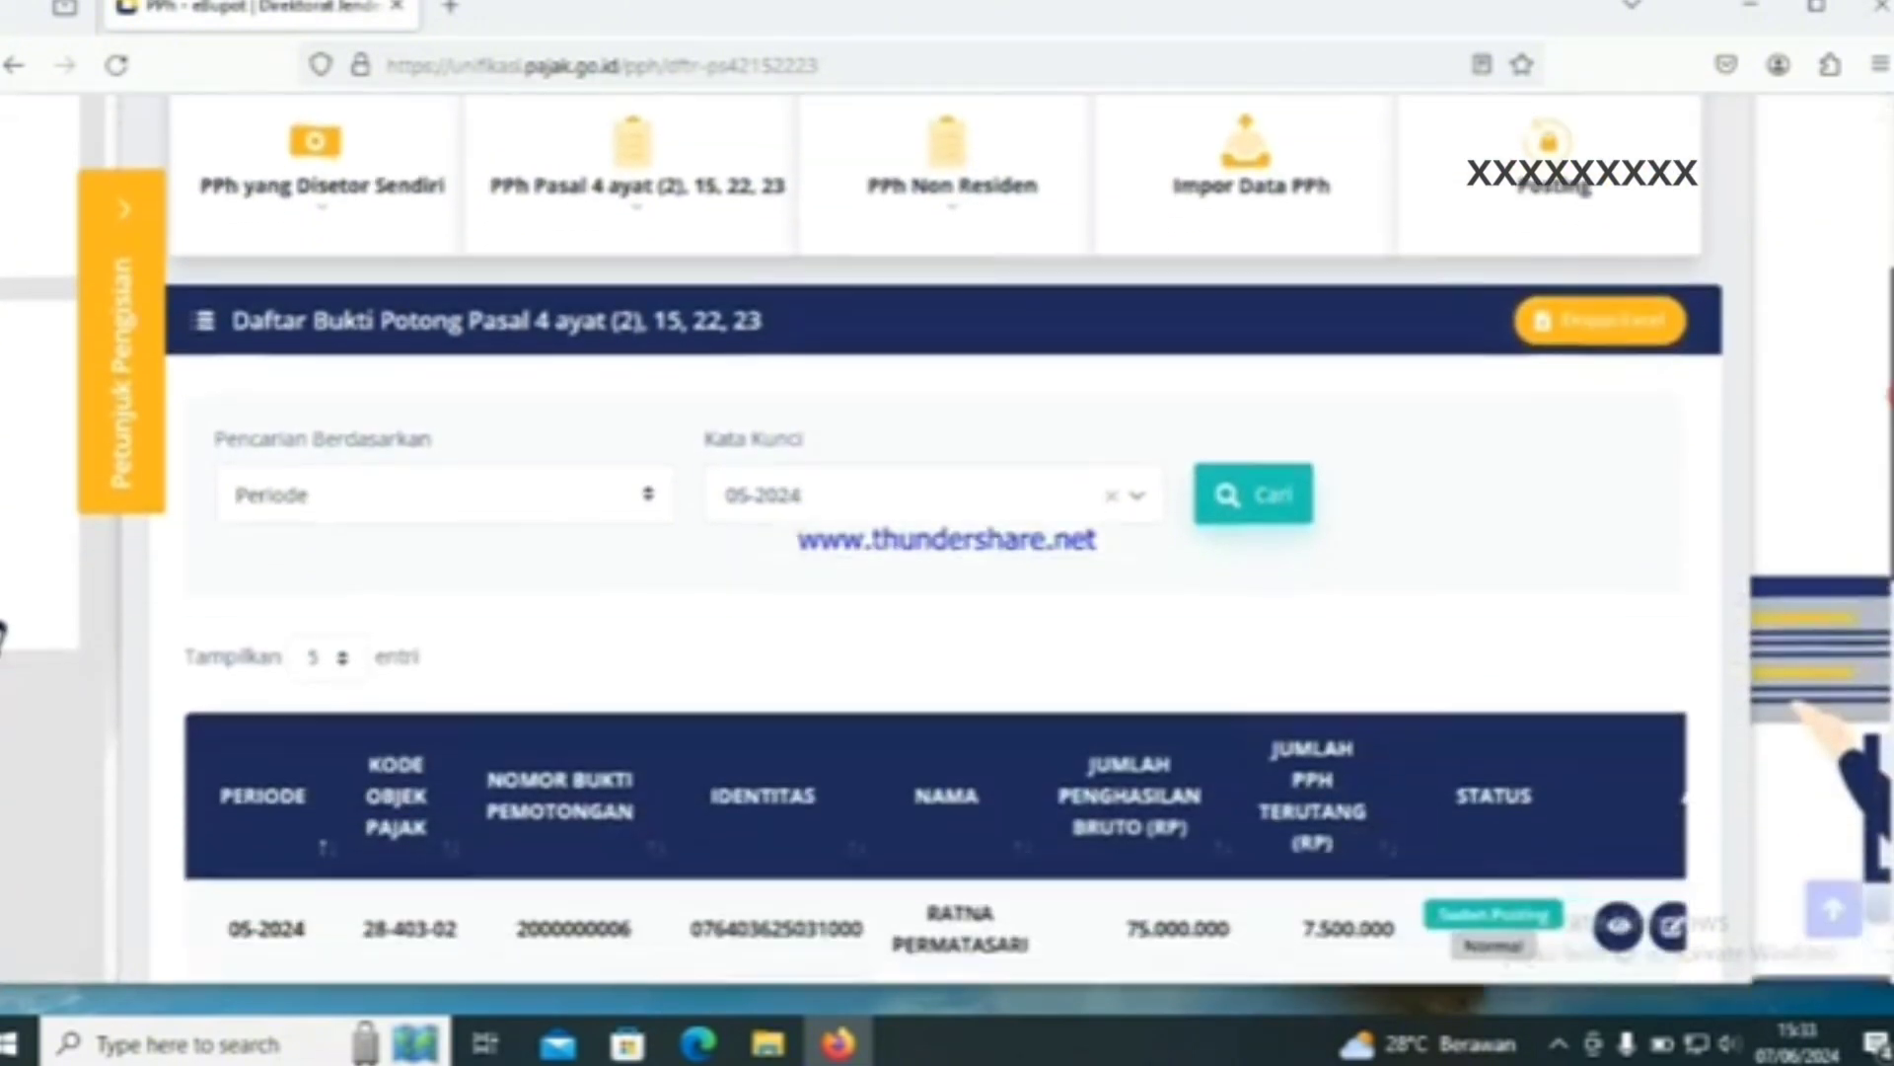
scroll(690, 567, down, 1)
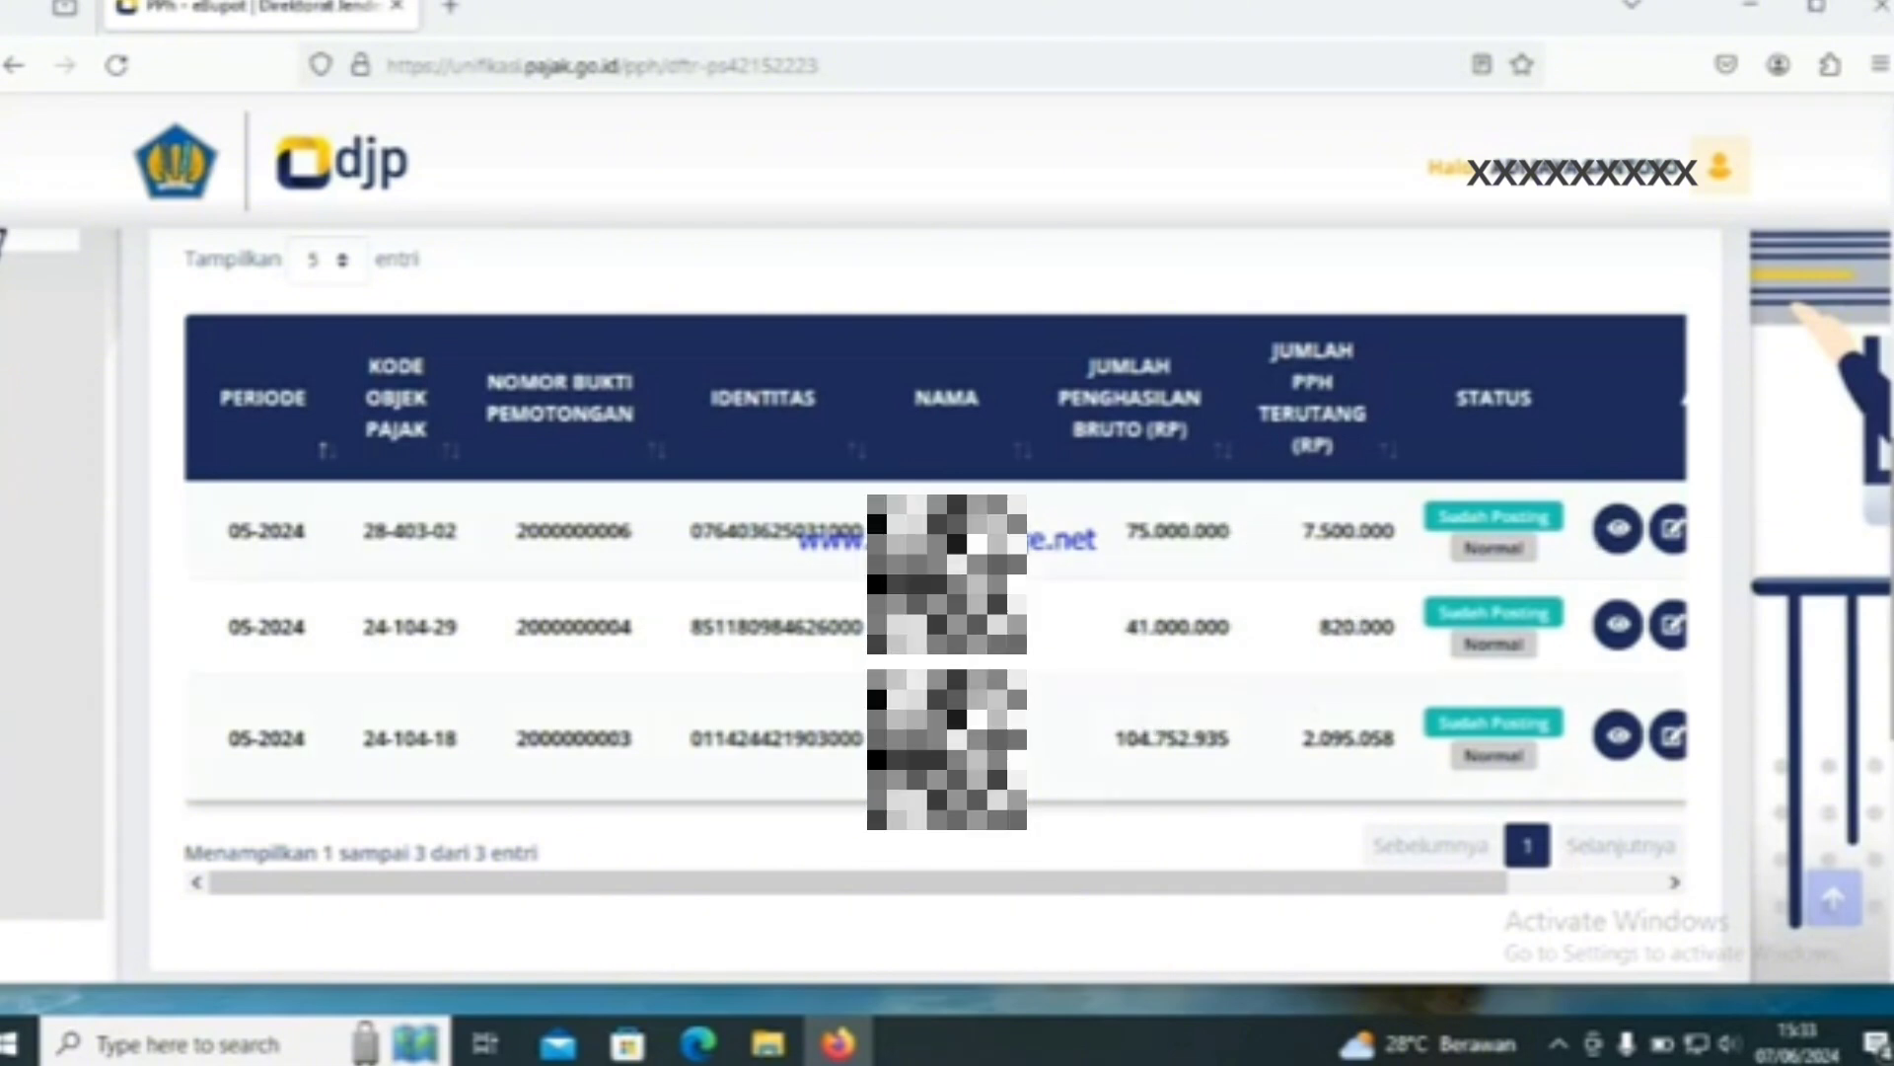
scroll(1683, 544, up, 8)
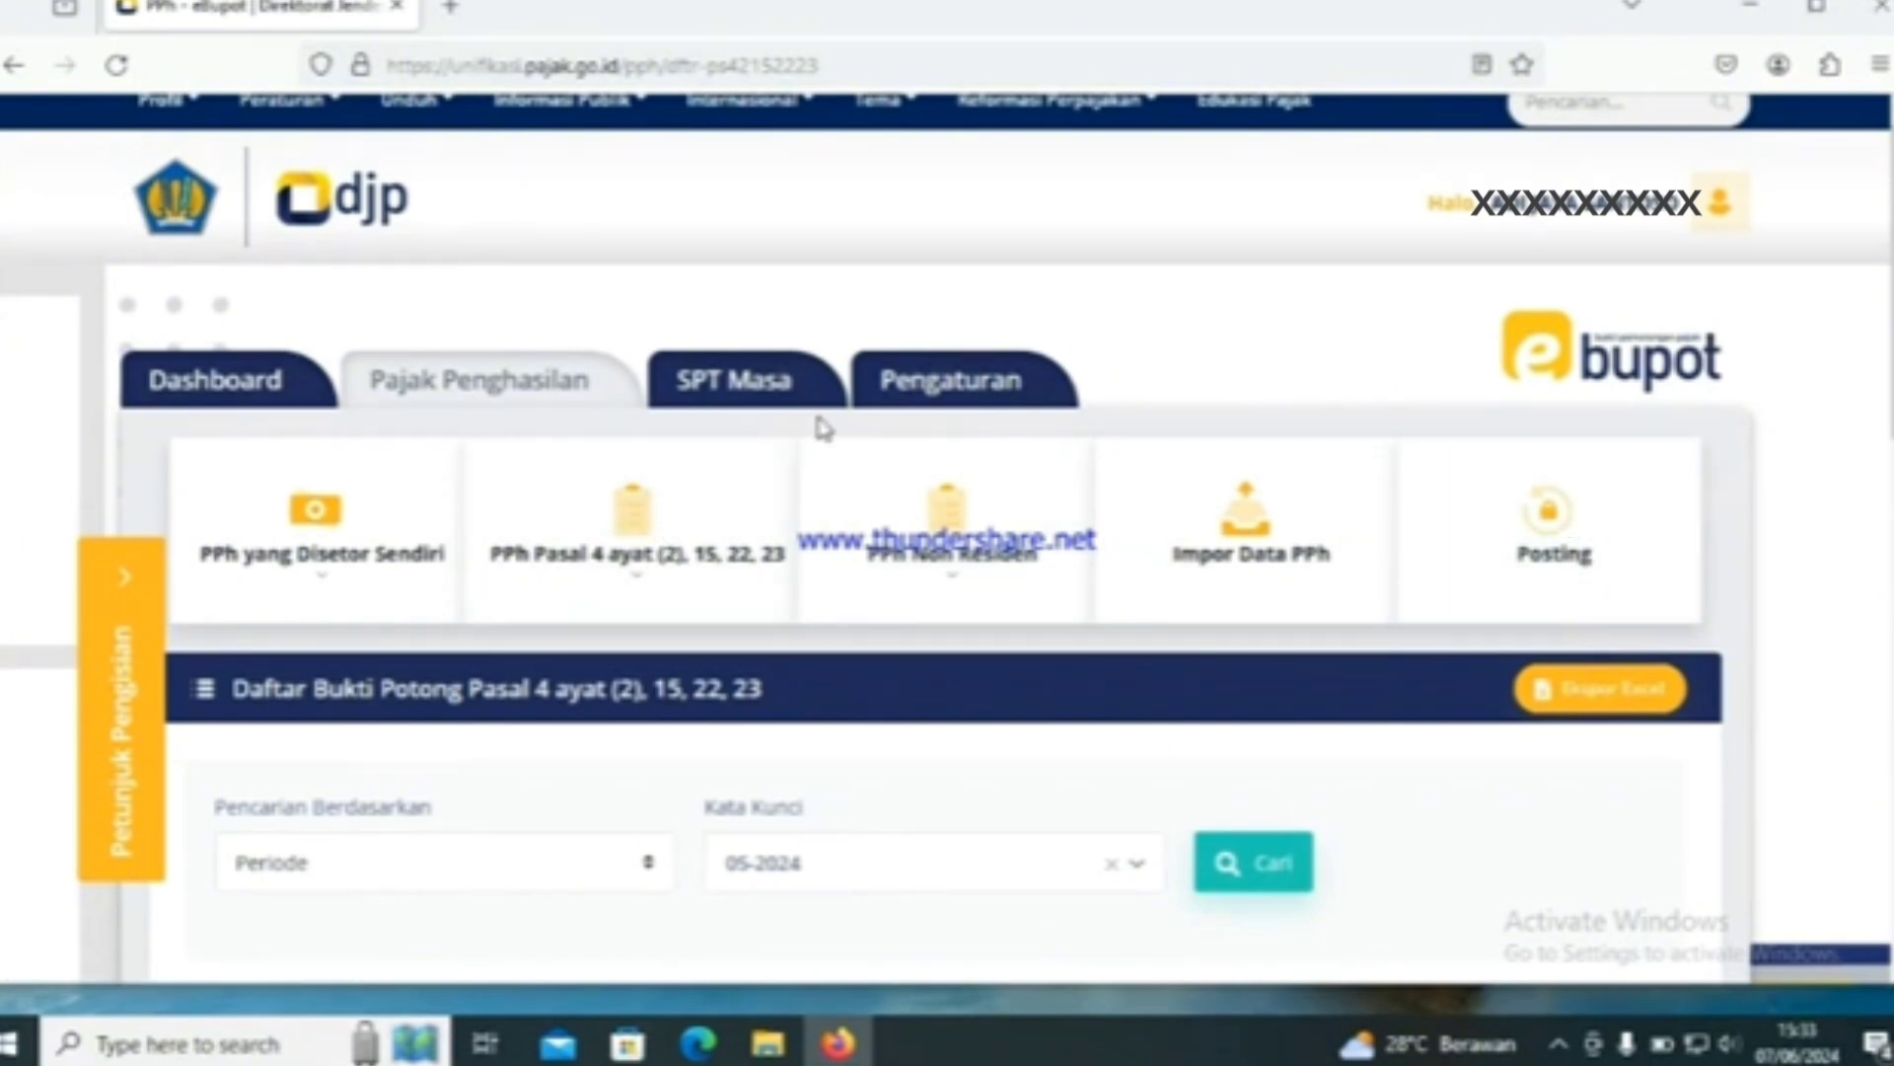
Step: In the SPT Masa deposit-slip recording page, check the withholding bills for Tahun Pajak 2024, Masa Pajak Mei
click(748, 398)
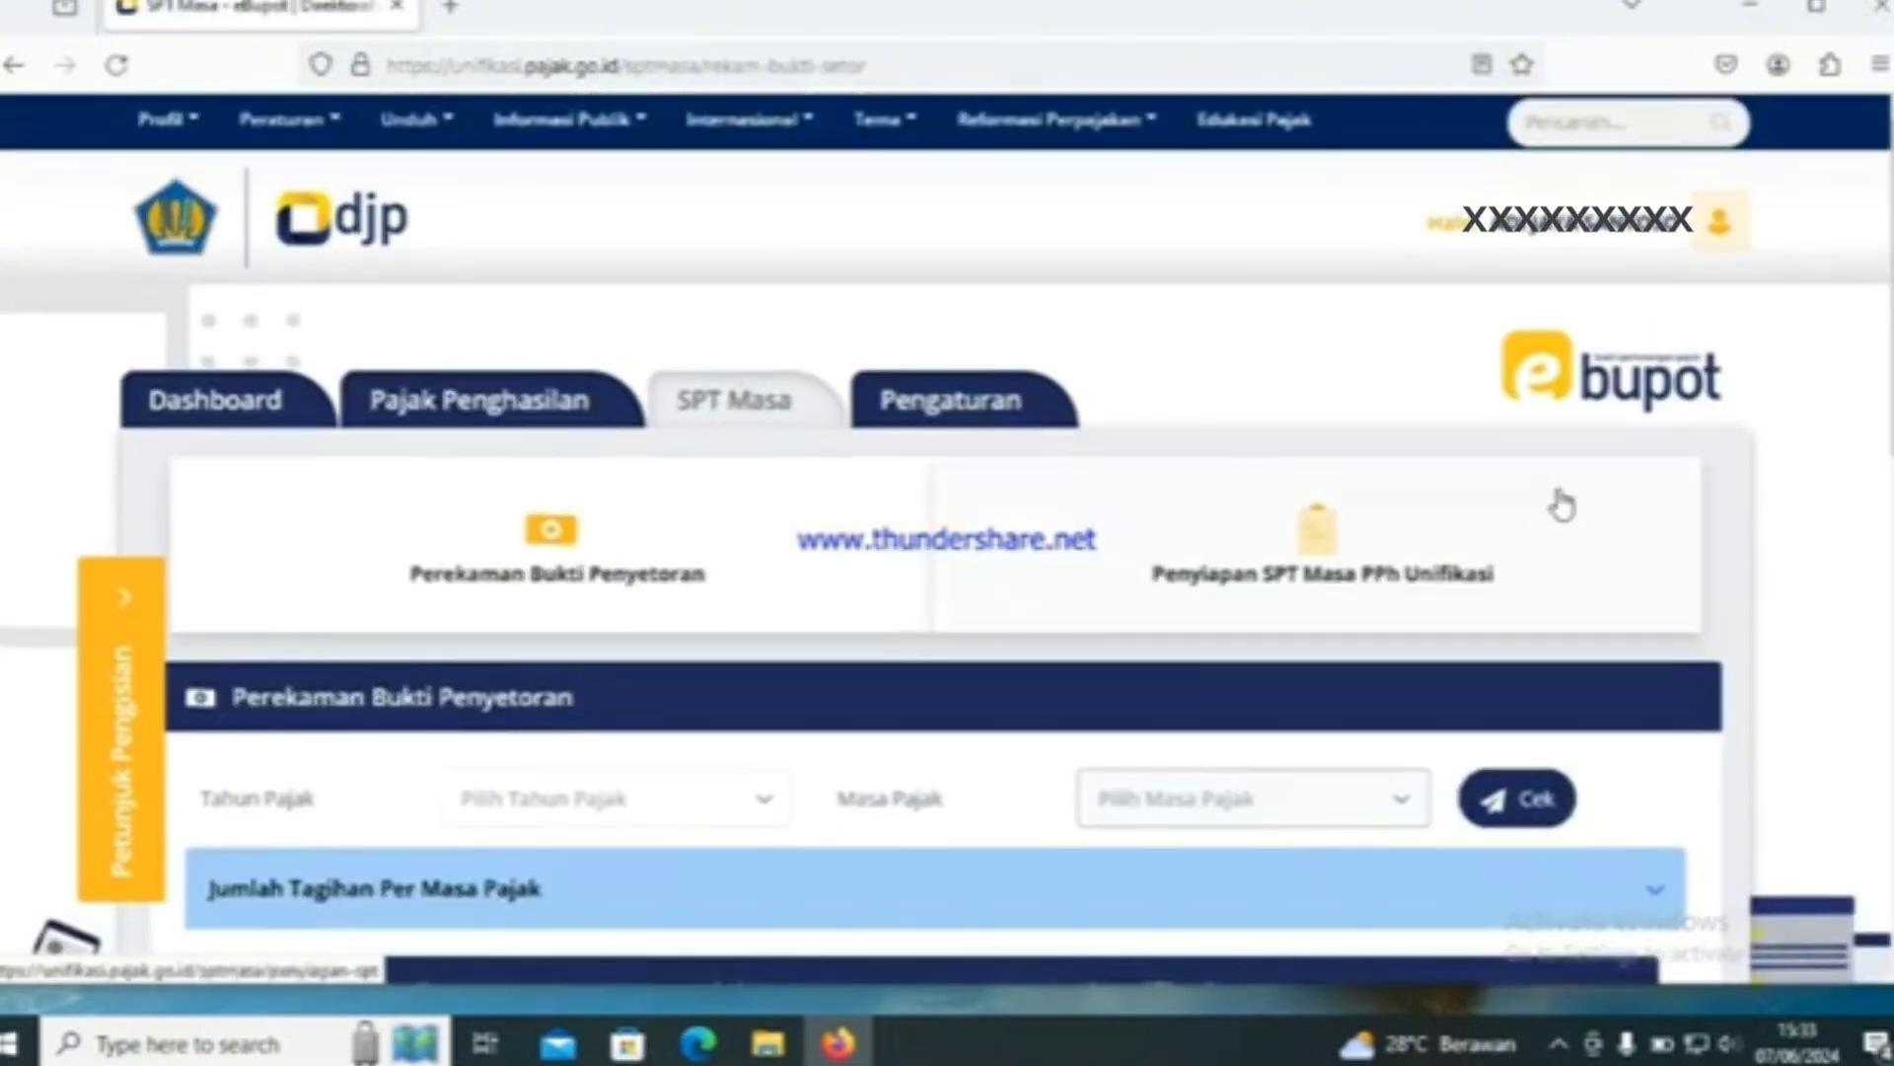
click(565, 545)
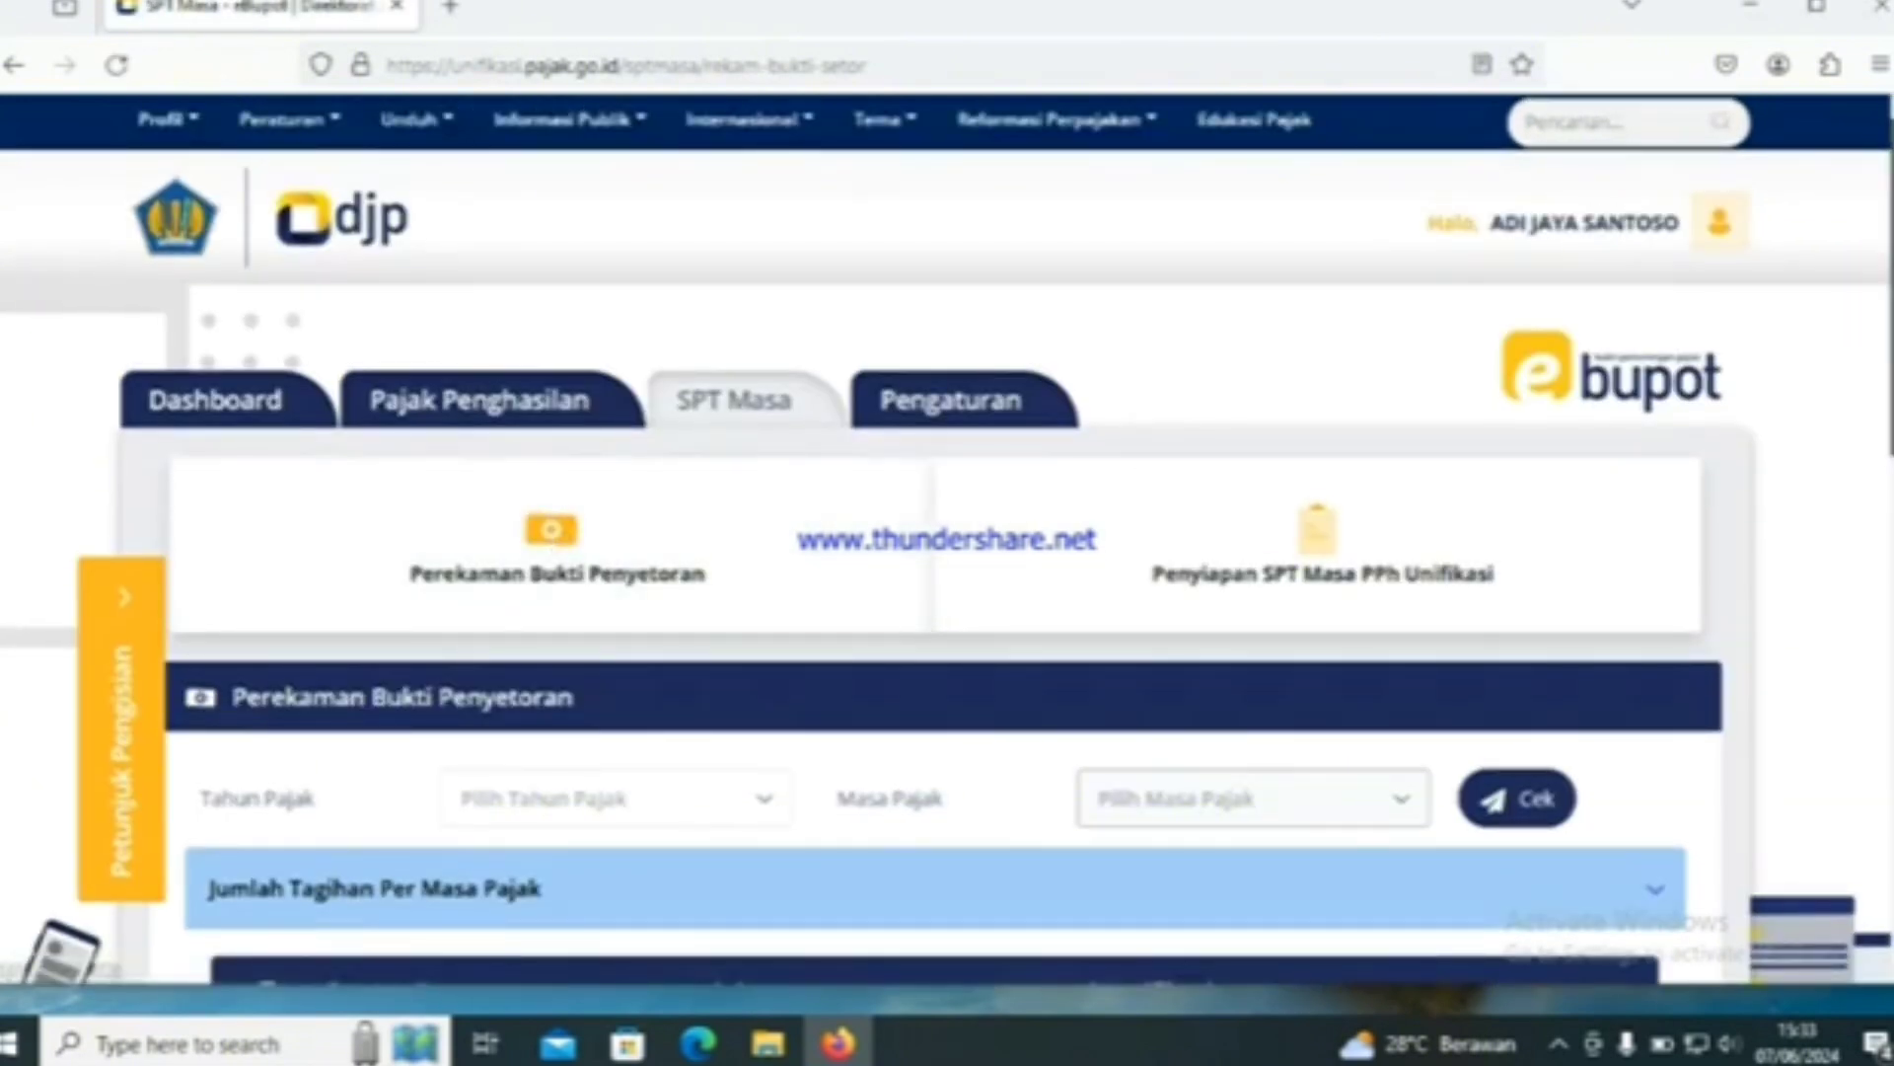
scroll(947, 539, down, 3)
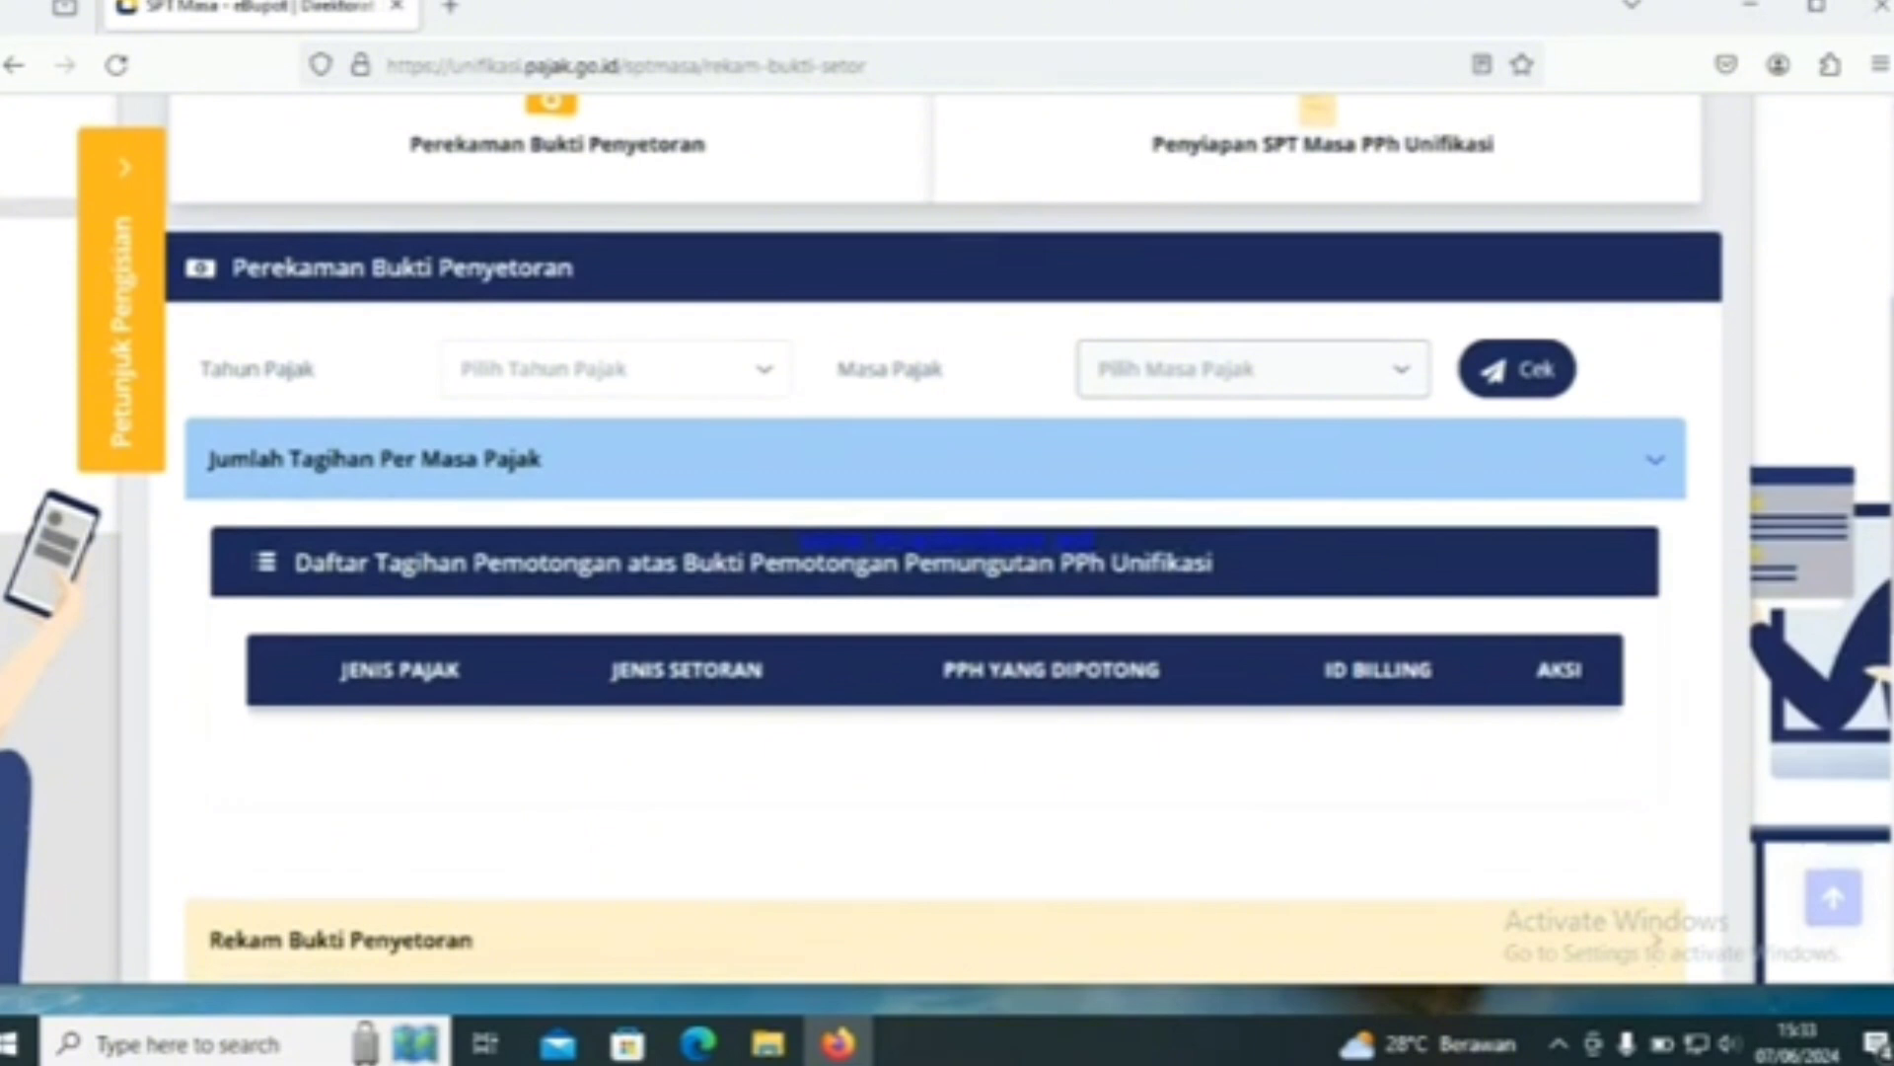
click(766, 378)
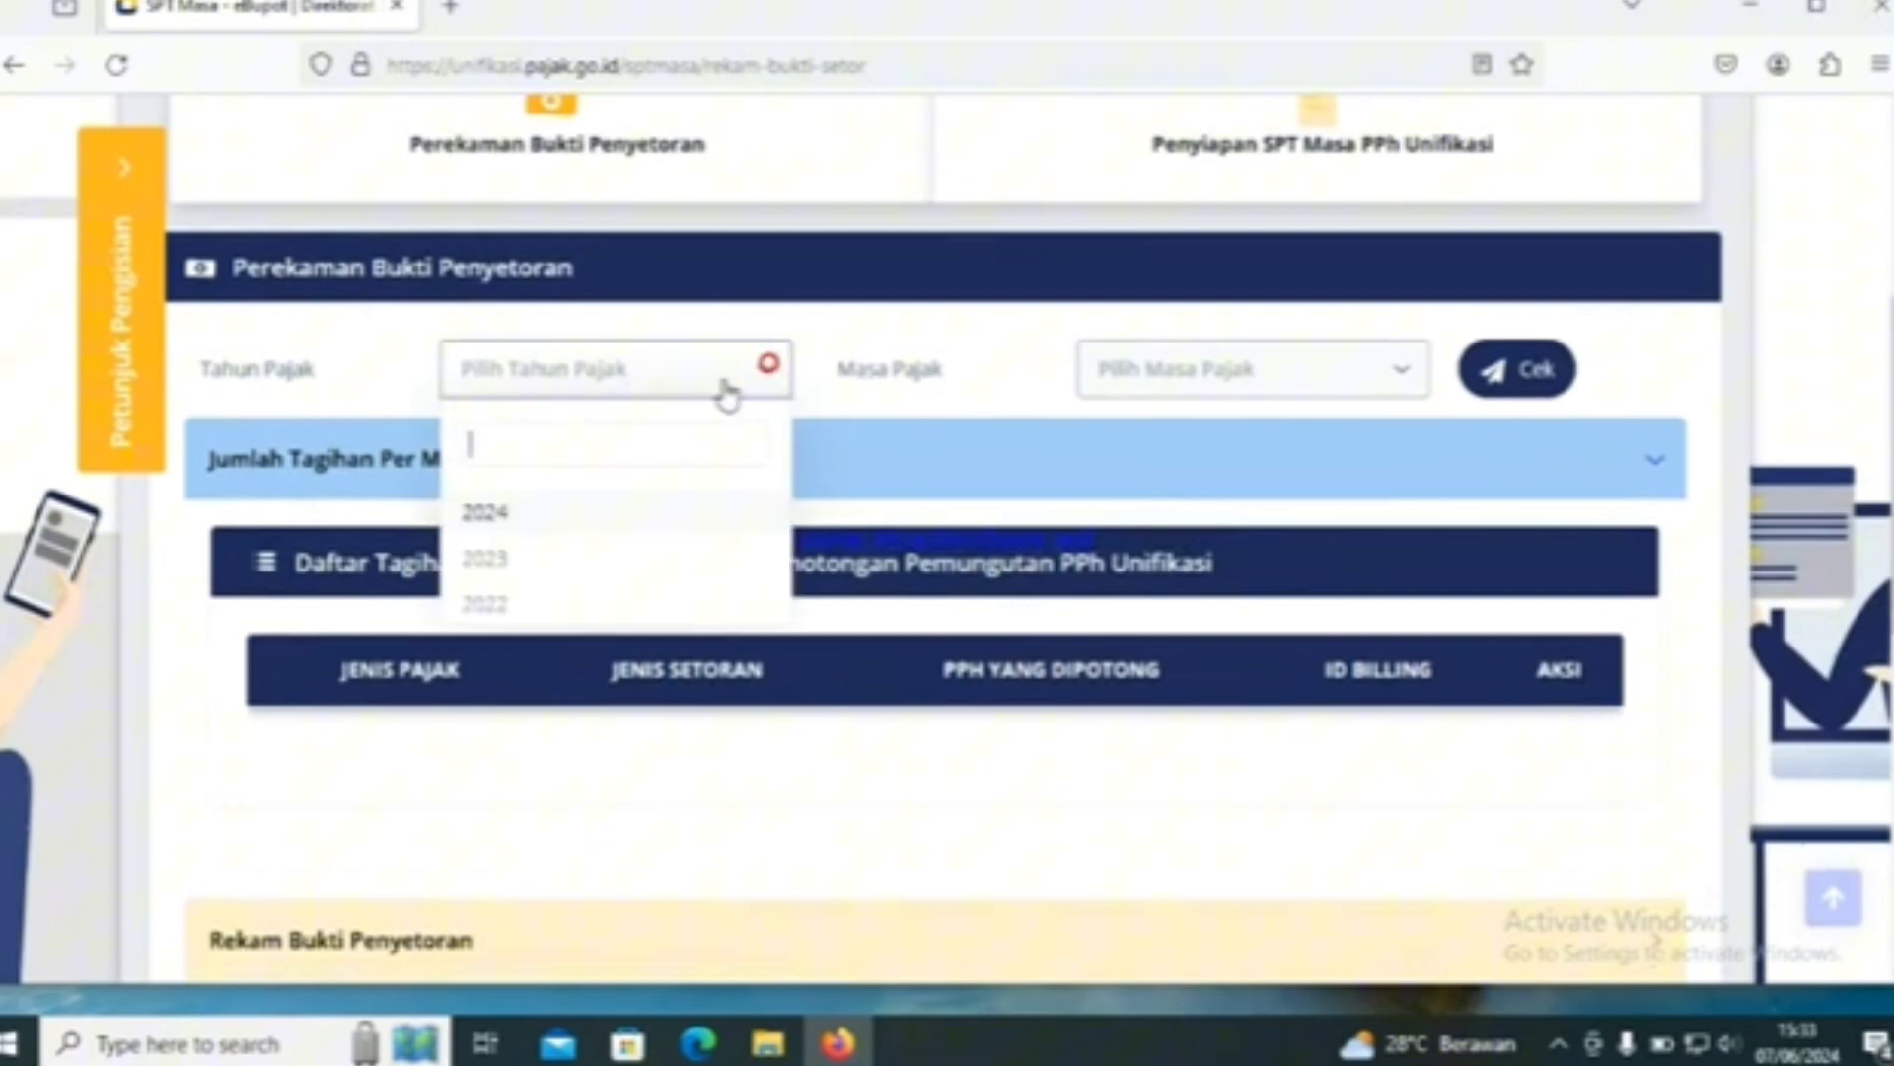
click(572, 513)
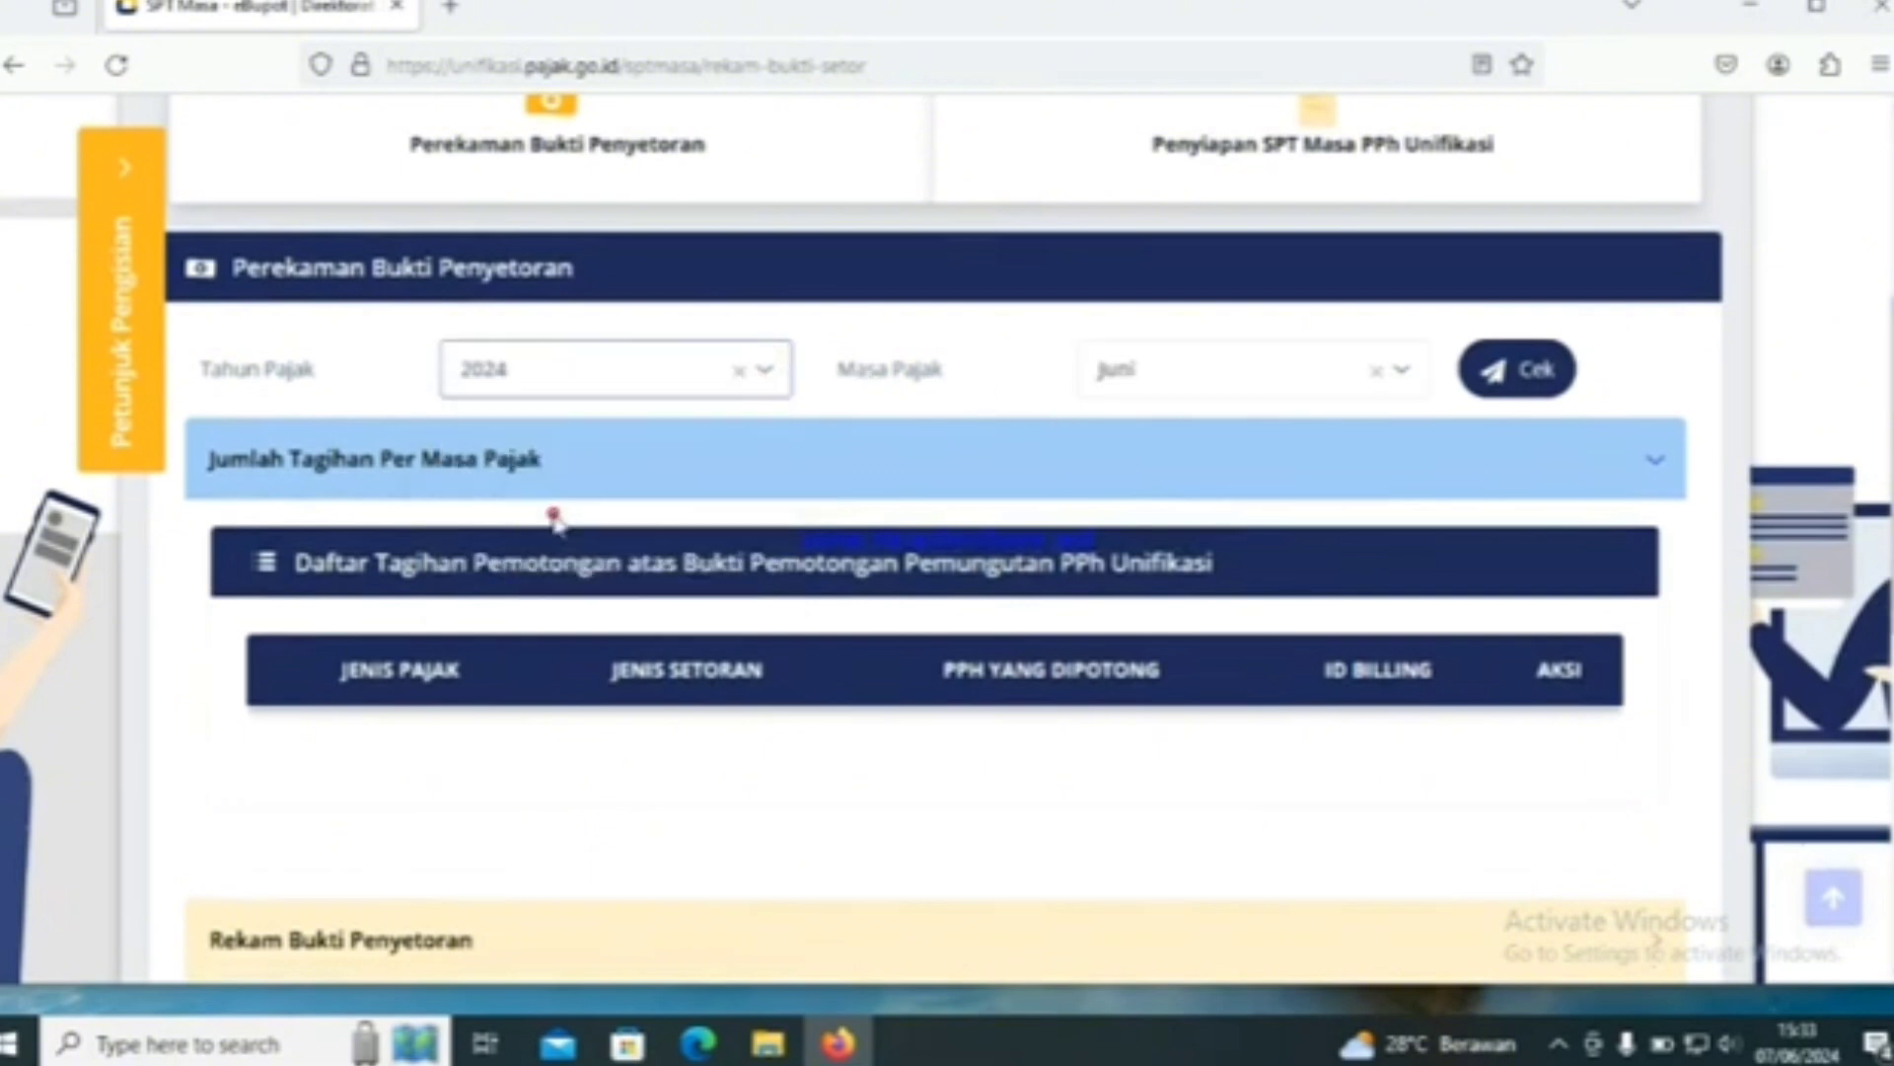
click(1391, 387)
click(1151, 700)
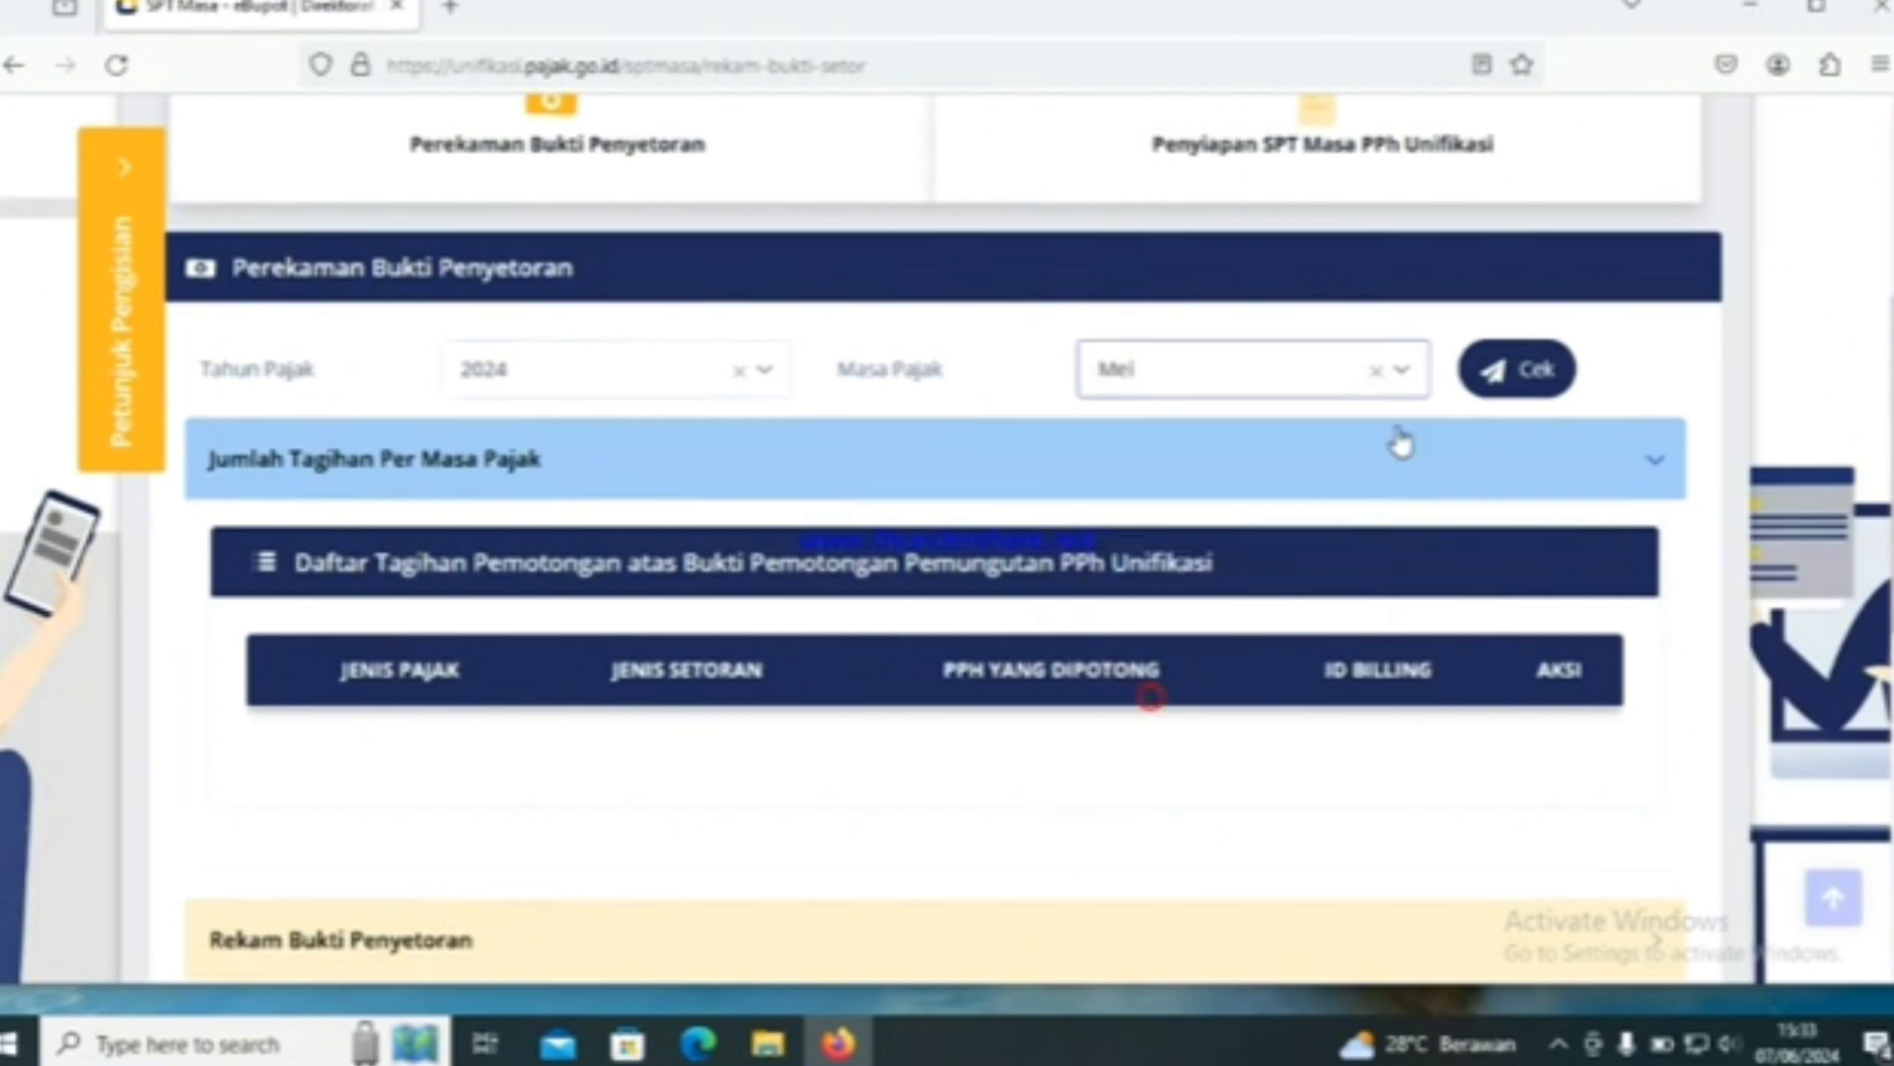
click(1525, 383)
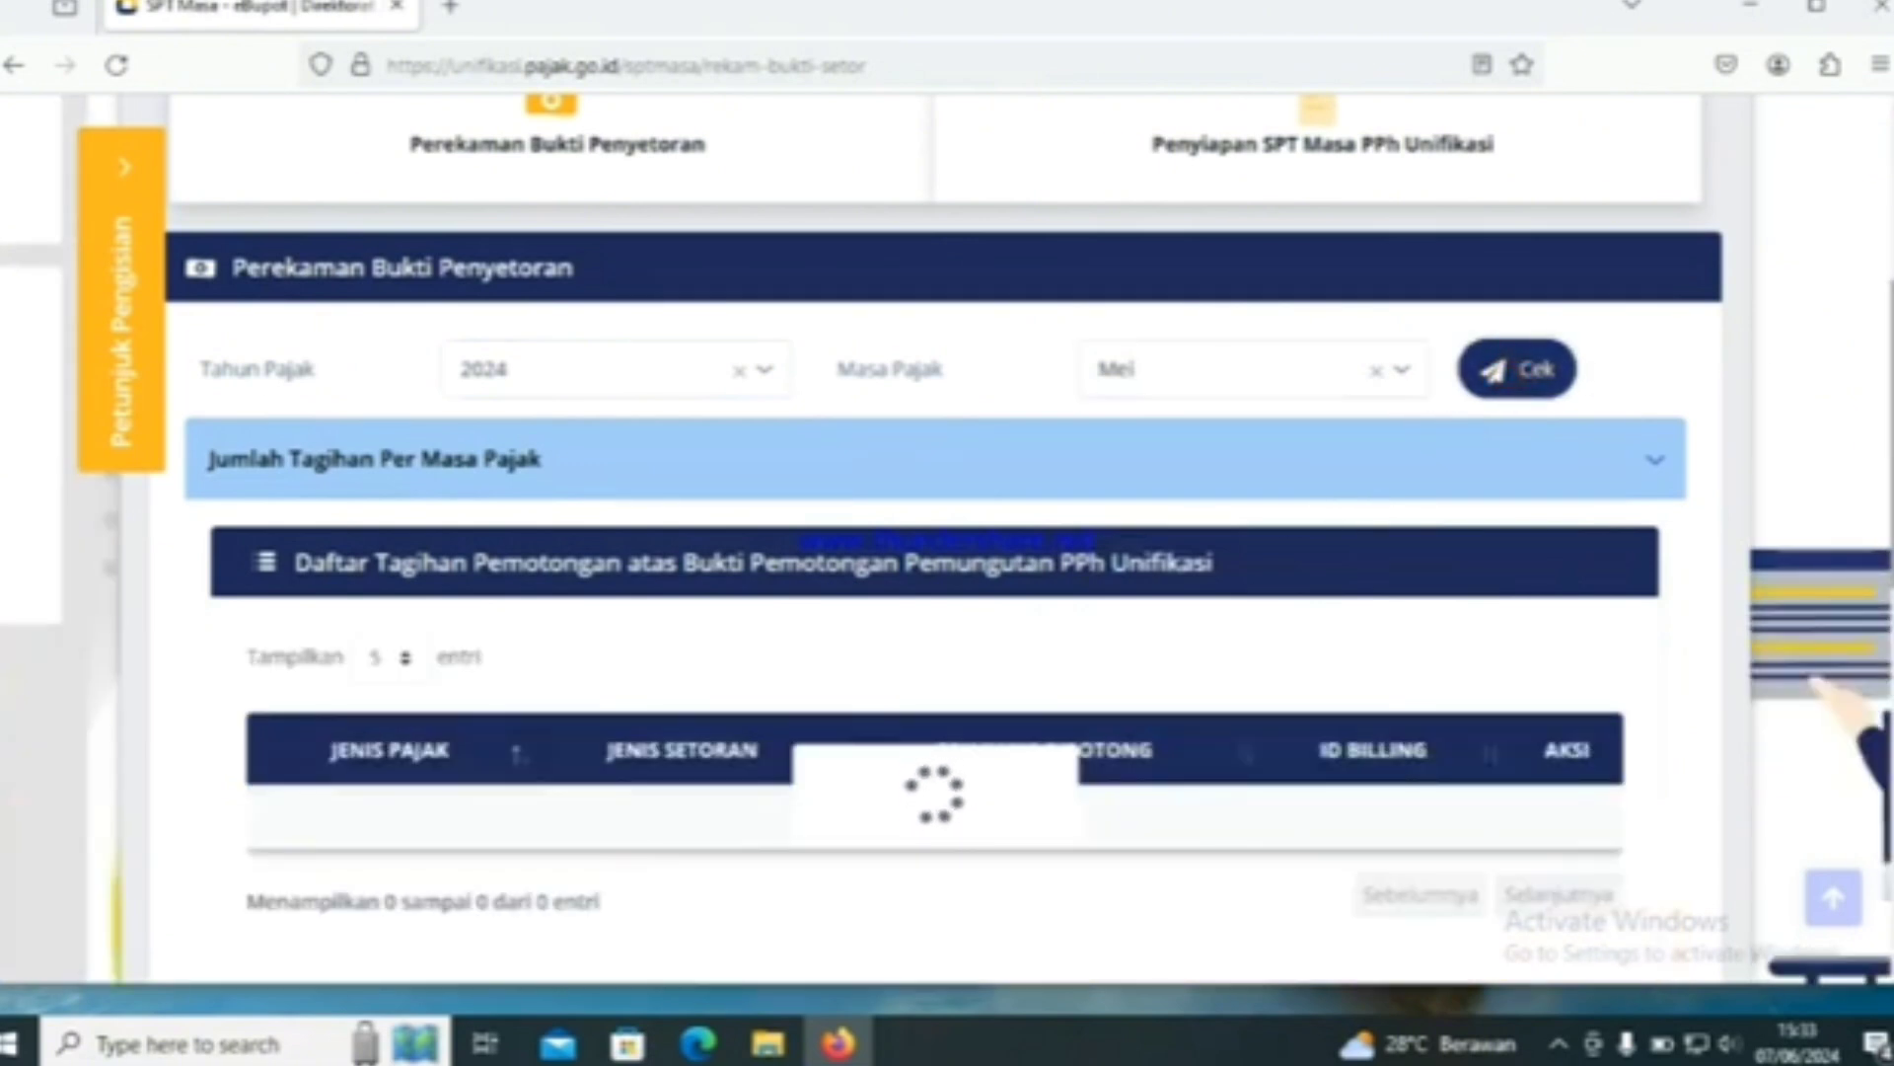
scroll(948, 592, down, 3)
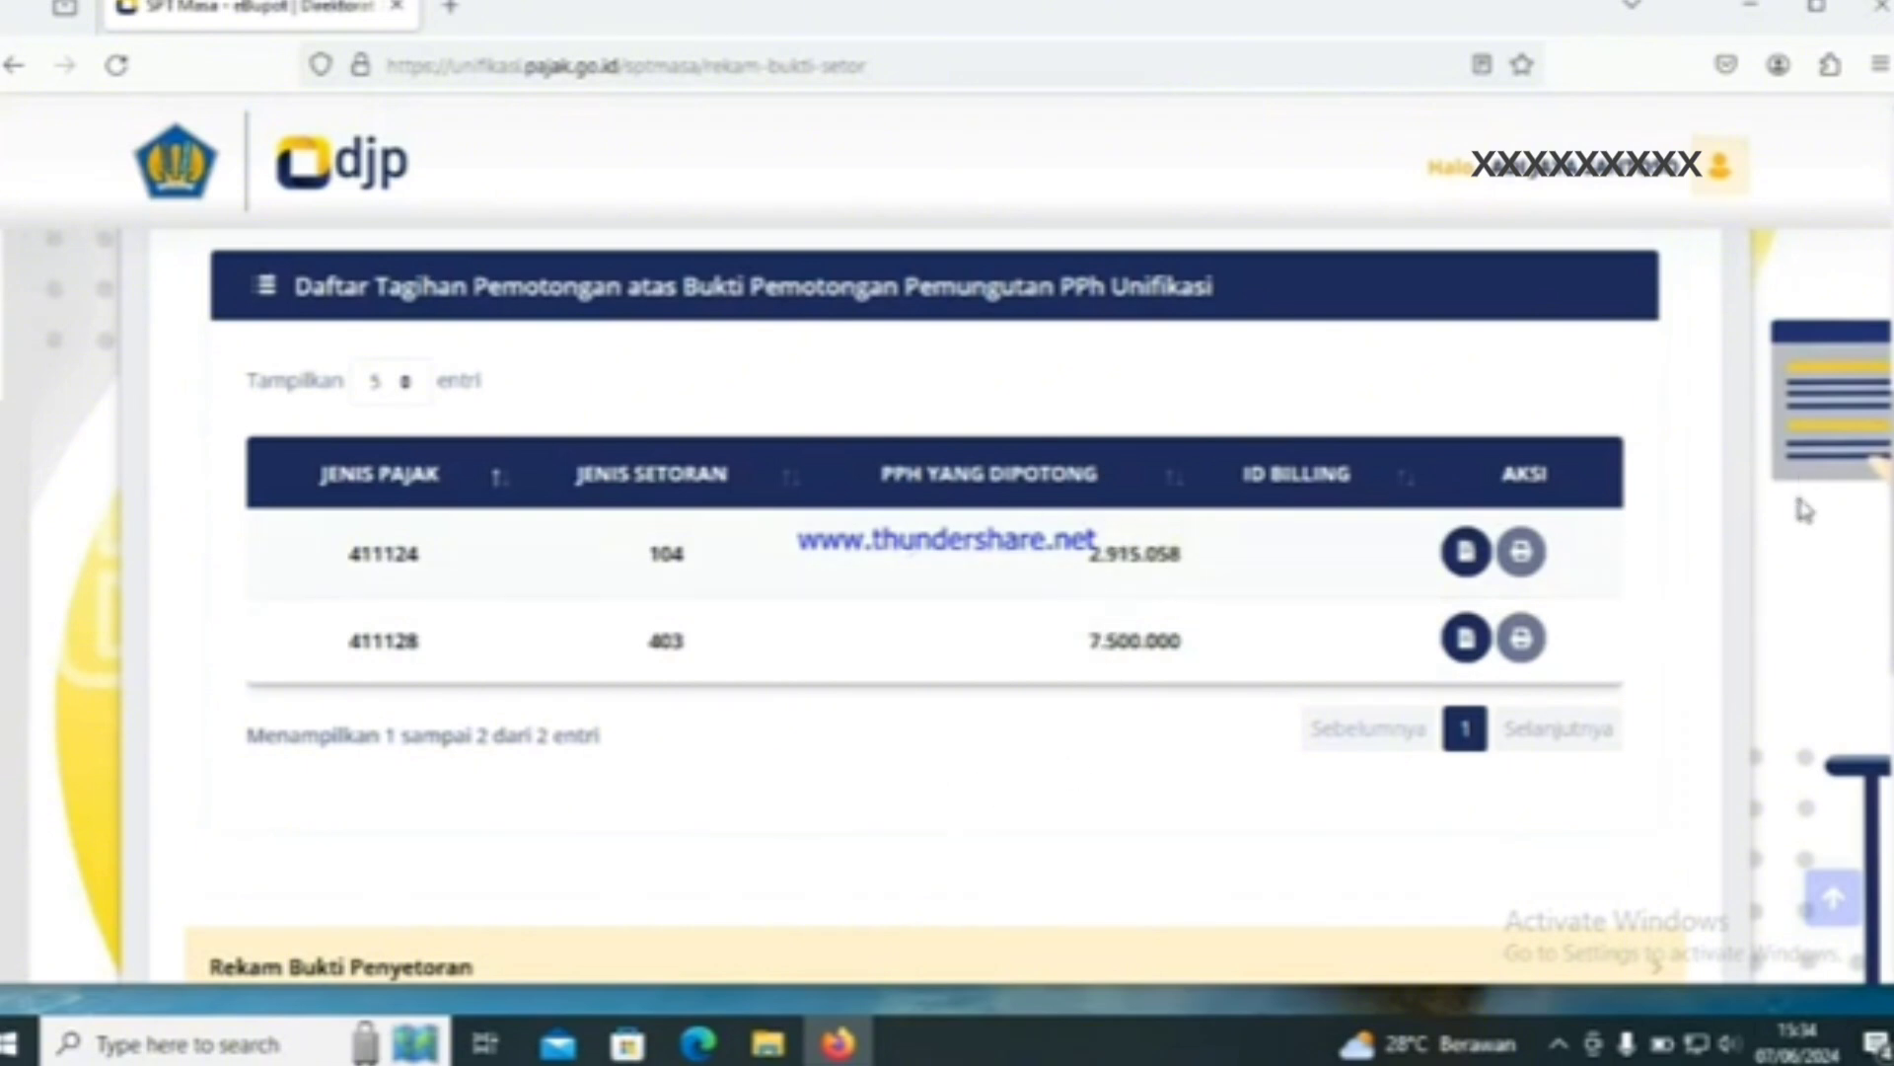
Step: Open Penyiapan SPT Masa PPh Unifikasi and bring the list of monthly returns into view
scroll(947, 592, up, 5)
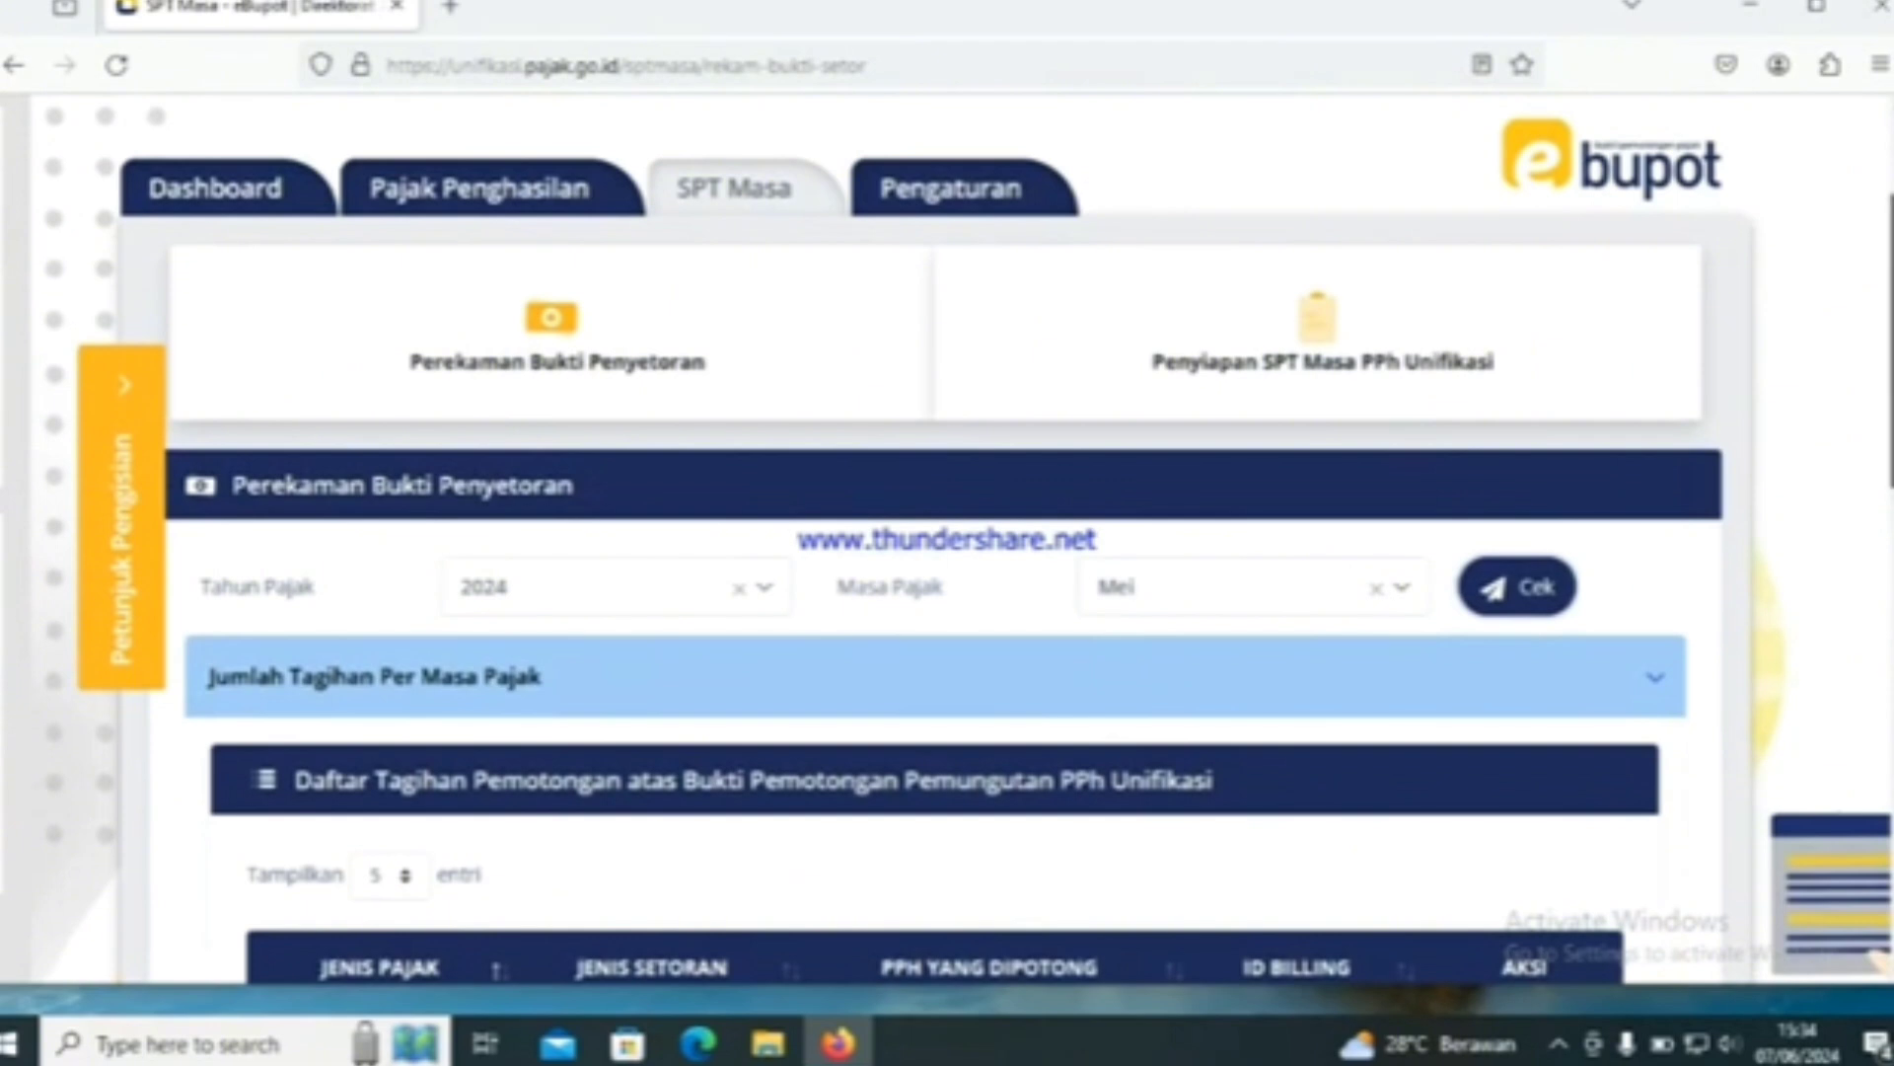
scroll(948, 592, up, 1)
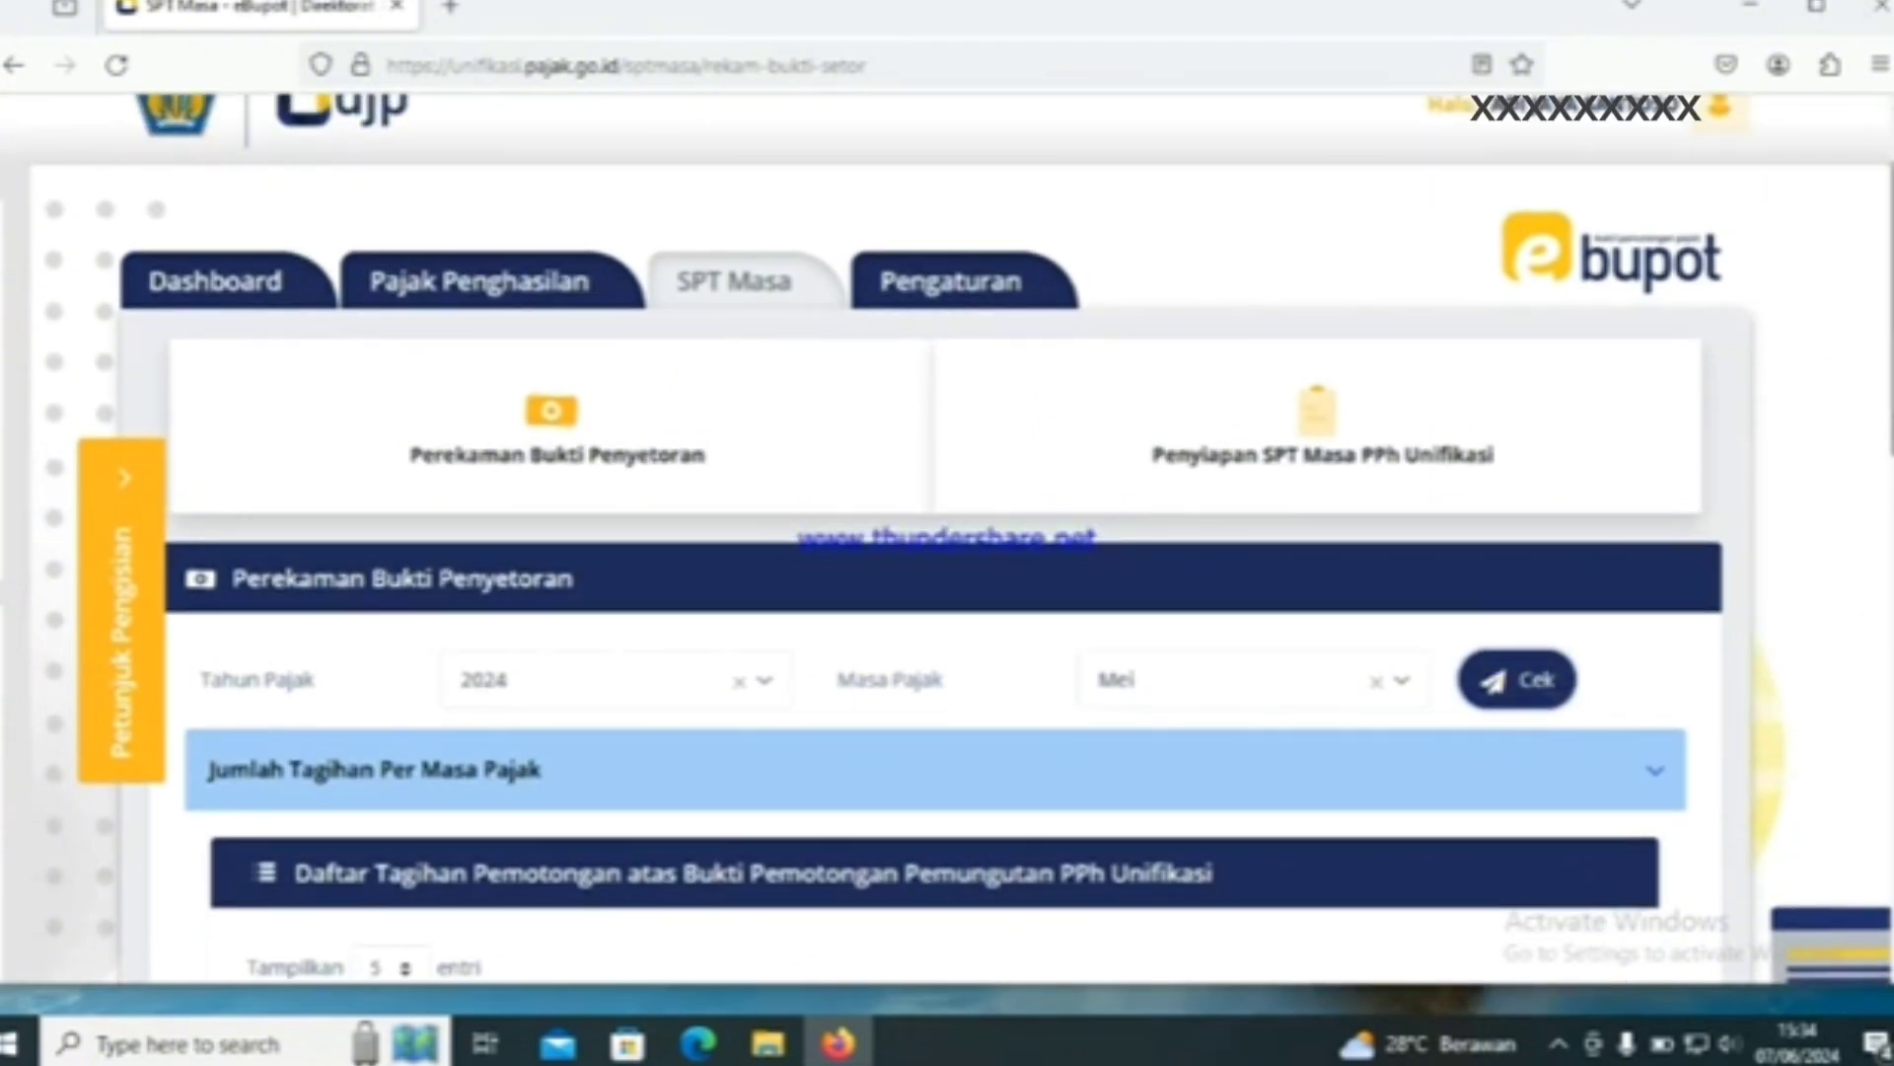
click(1322, 419)
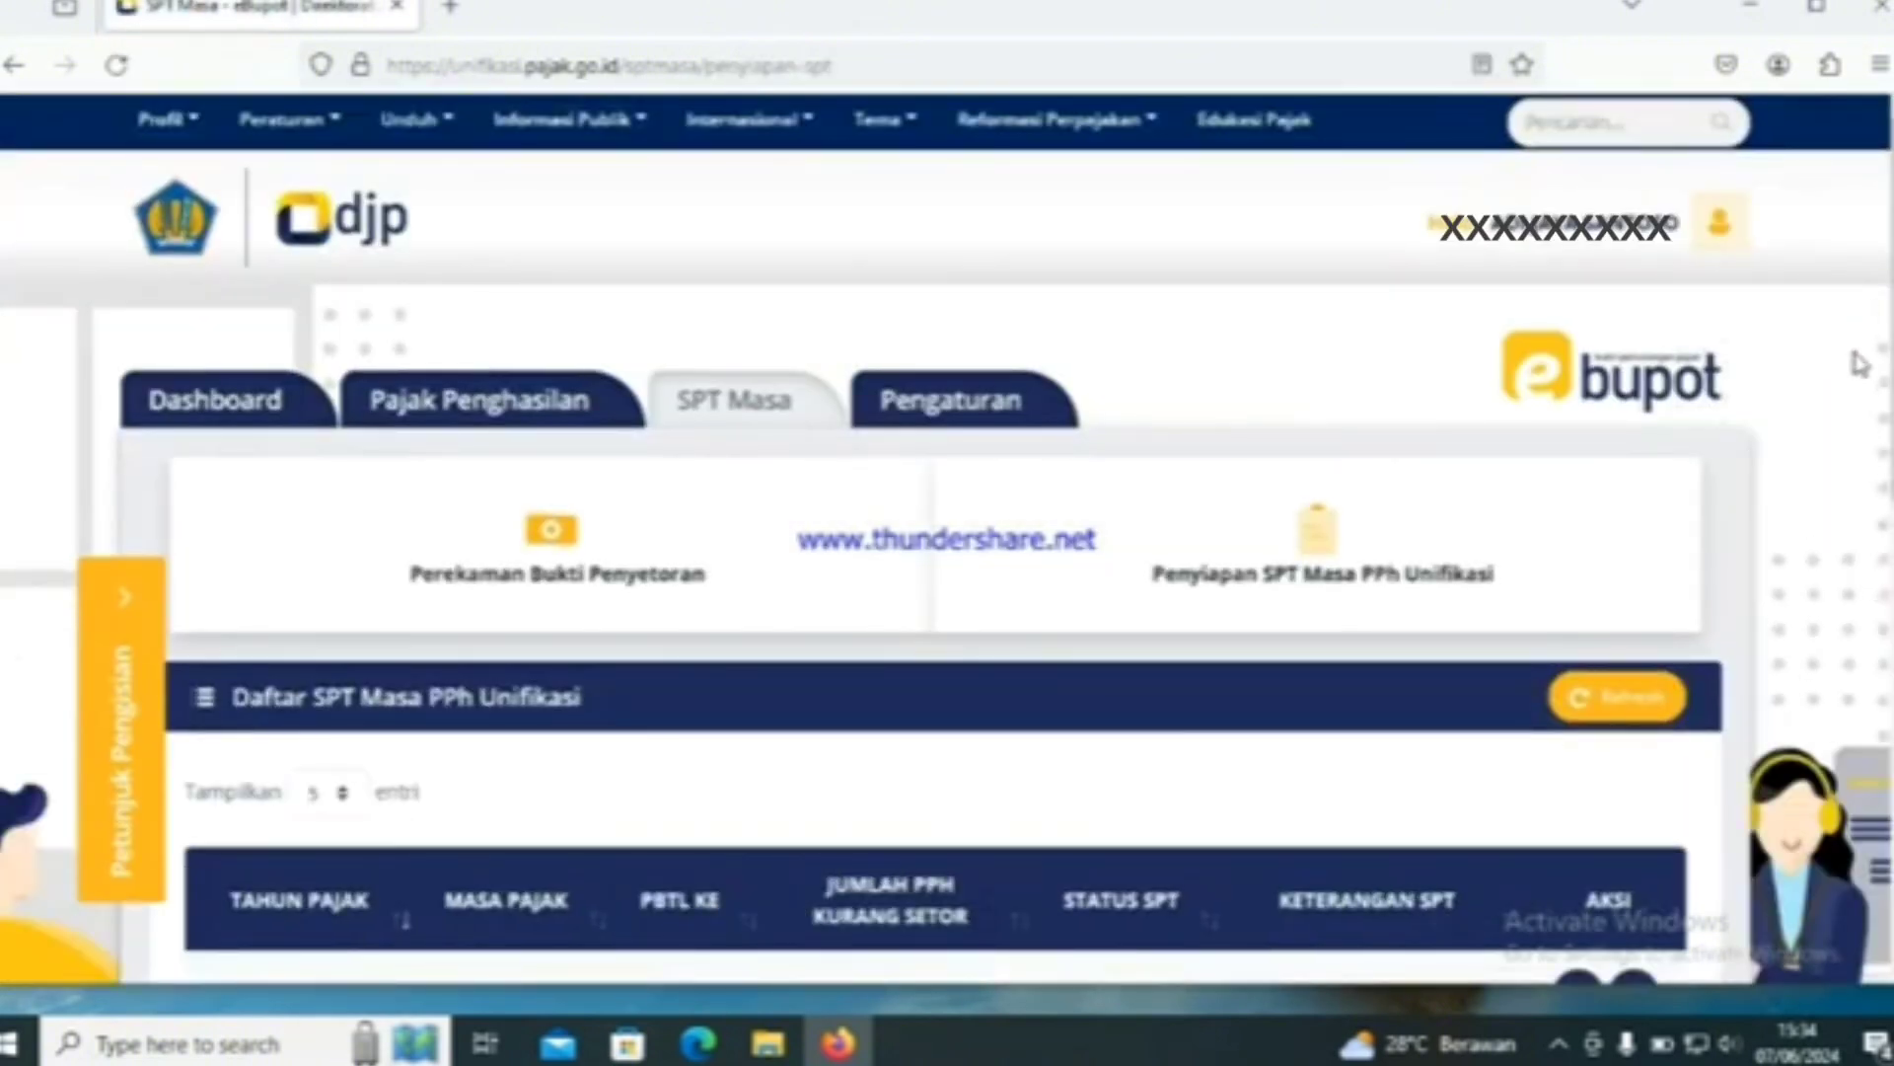
scroll(1860, 363, down, 3)
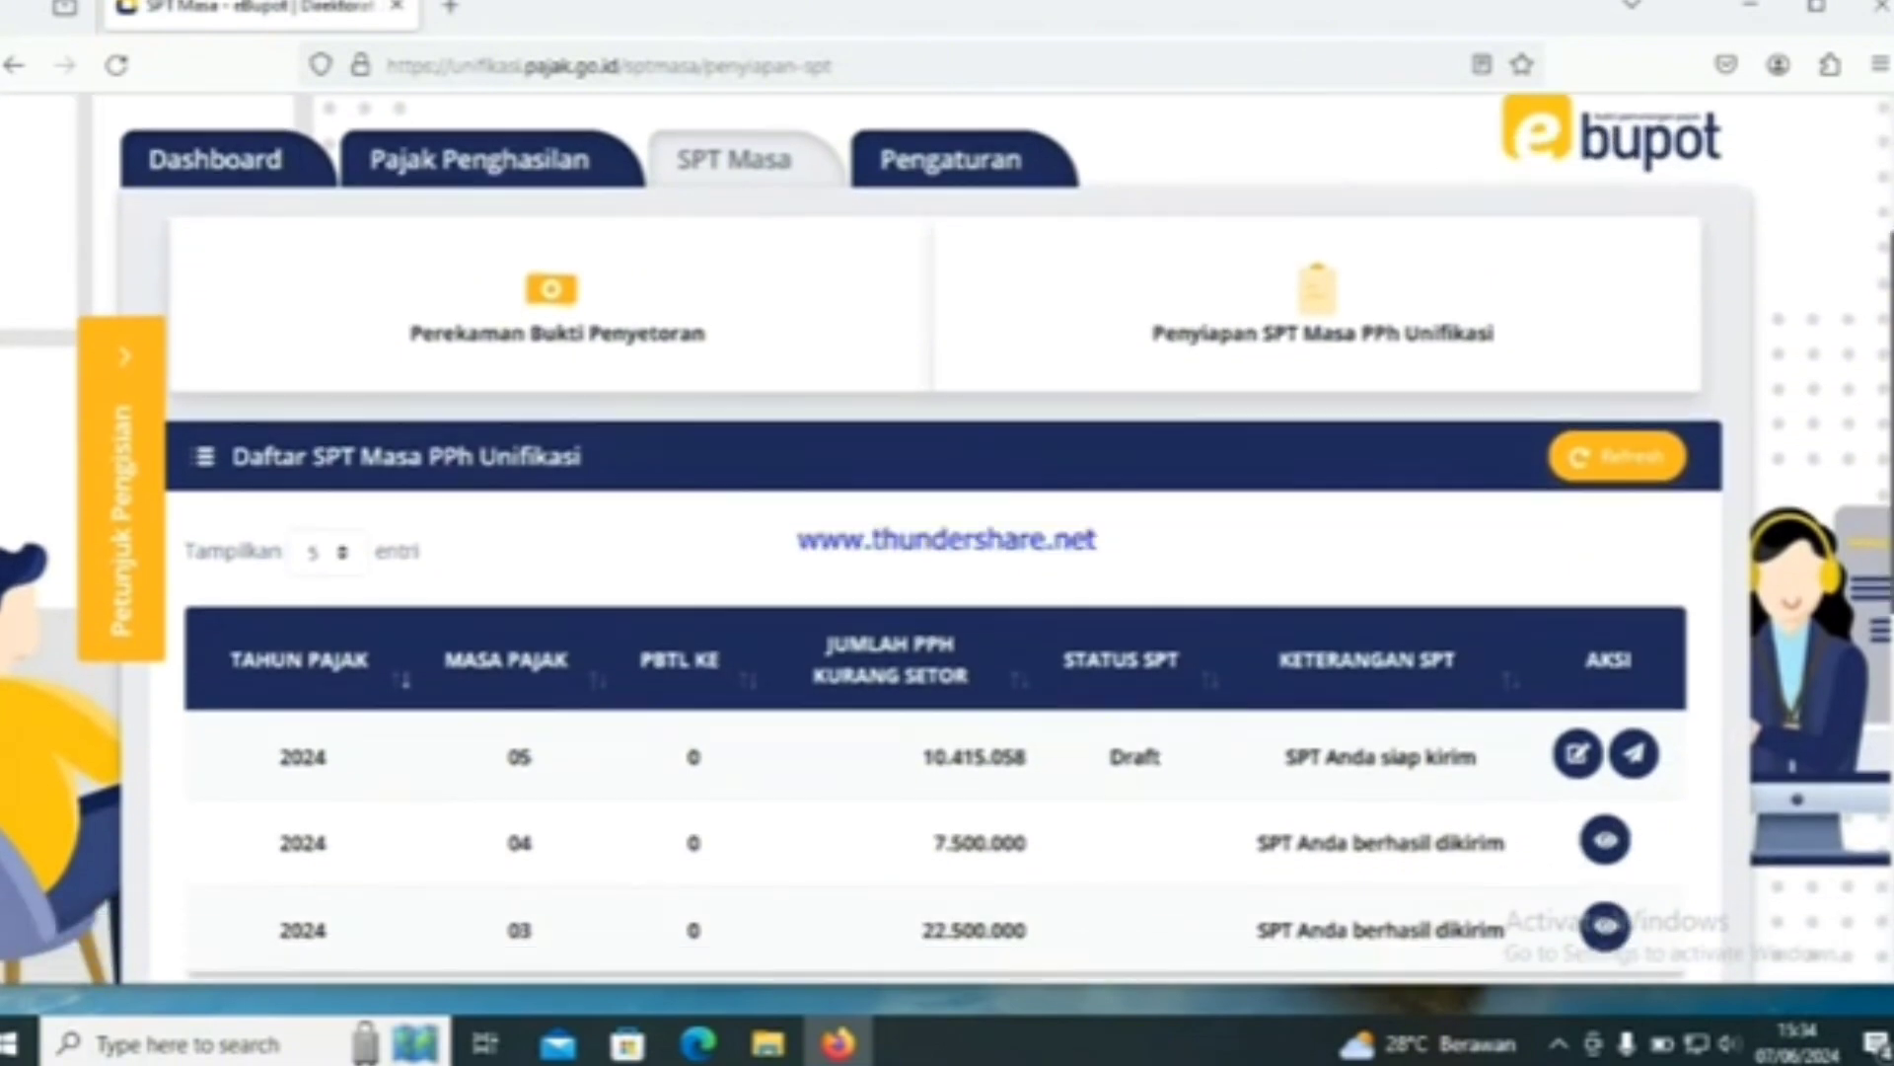
Step: Open the draft return for Tahun Pajak 2024, Masa Pajak 05 for sending and bring its attachment sections into view
scroll(1860, 364, down, 2)
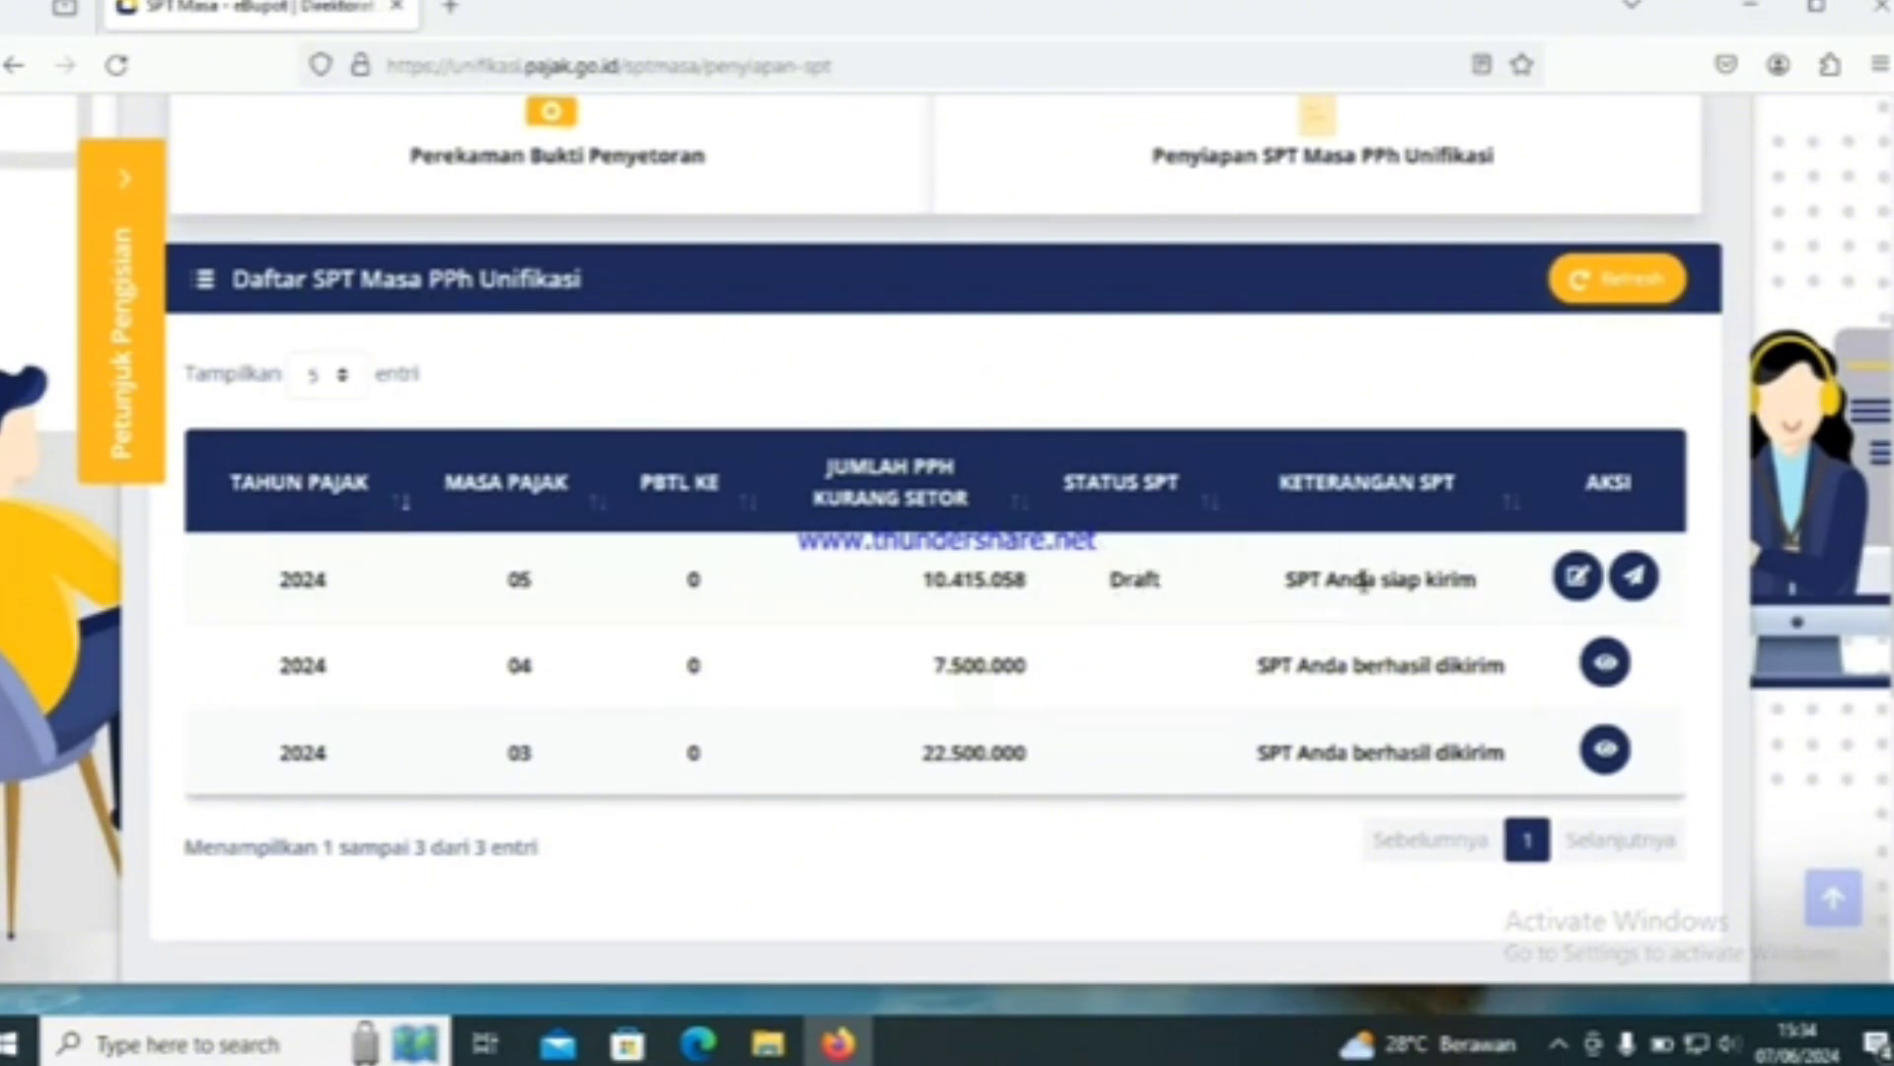
click(1638, 581)
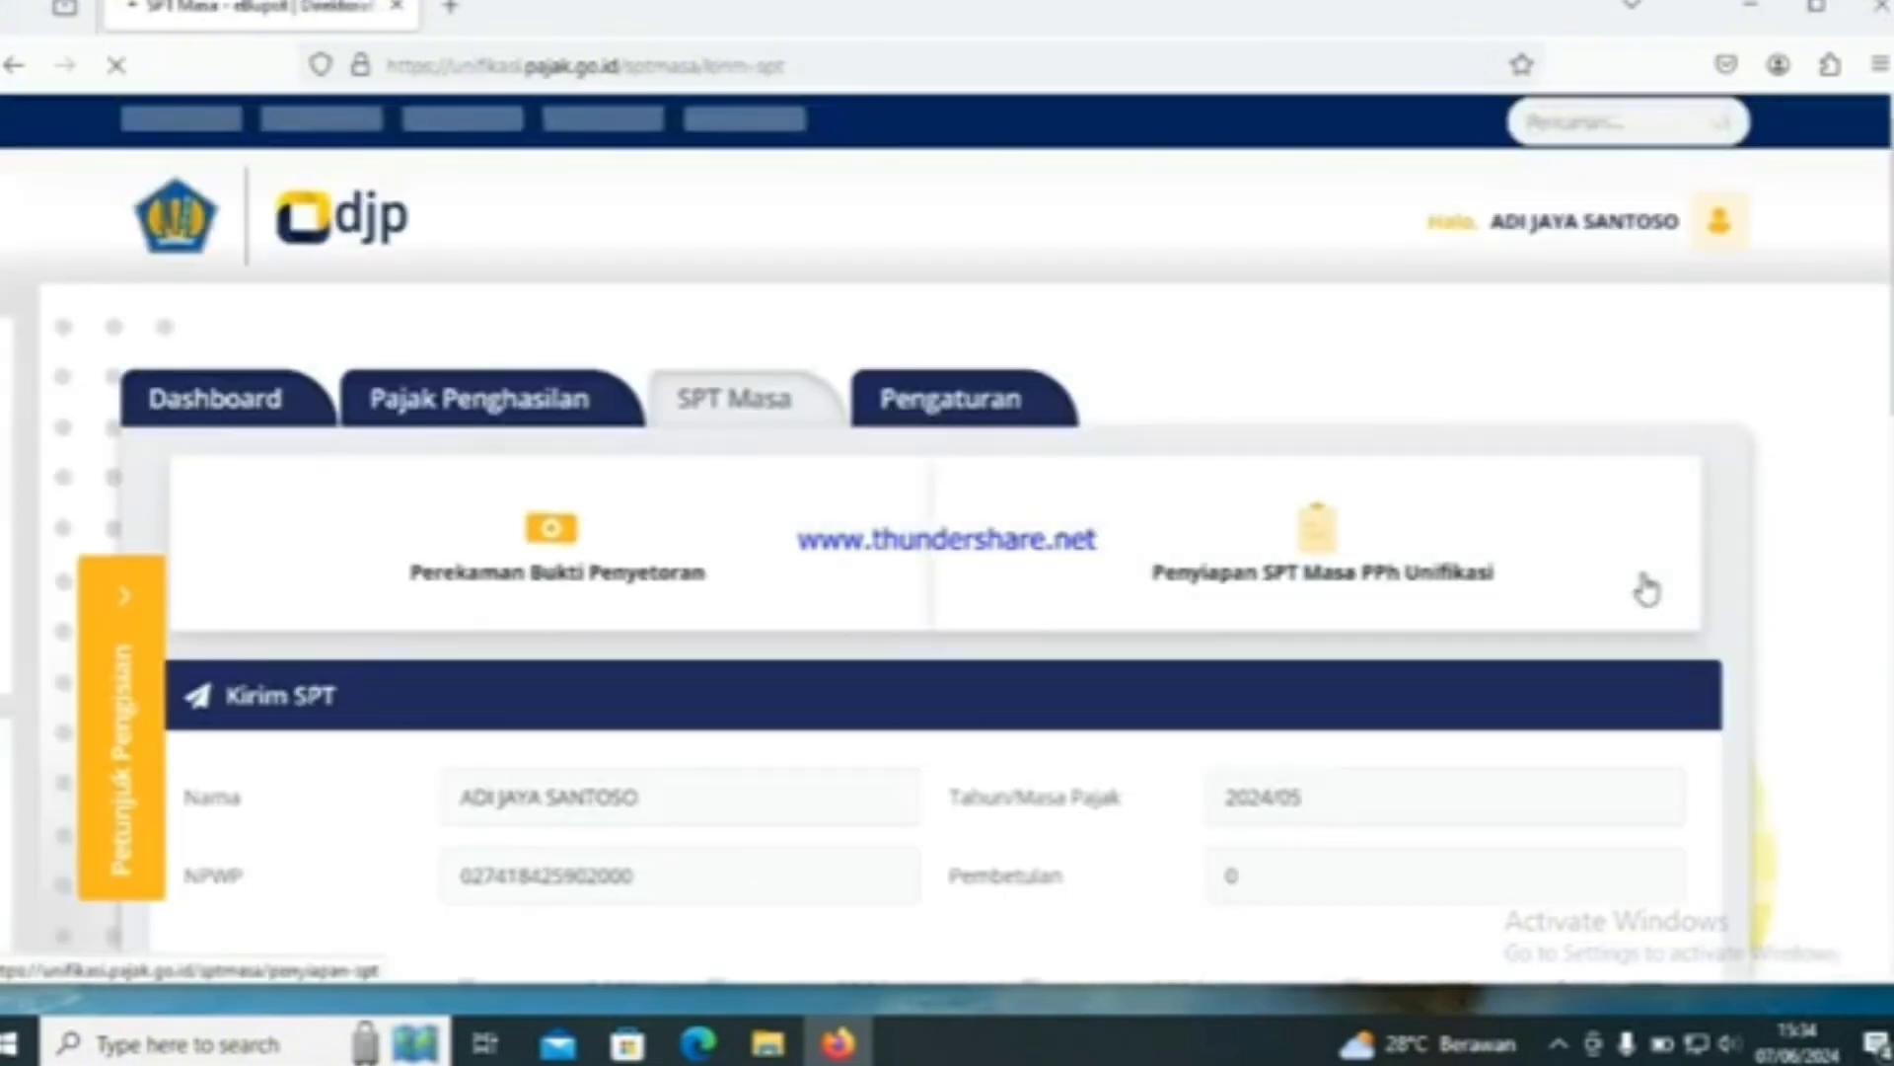
scroll(947, 538, down, 5)
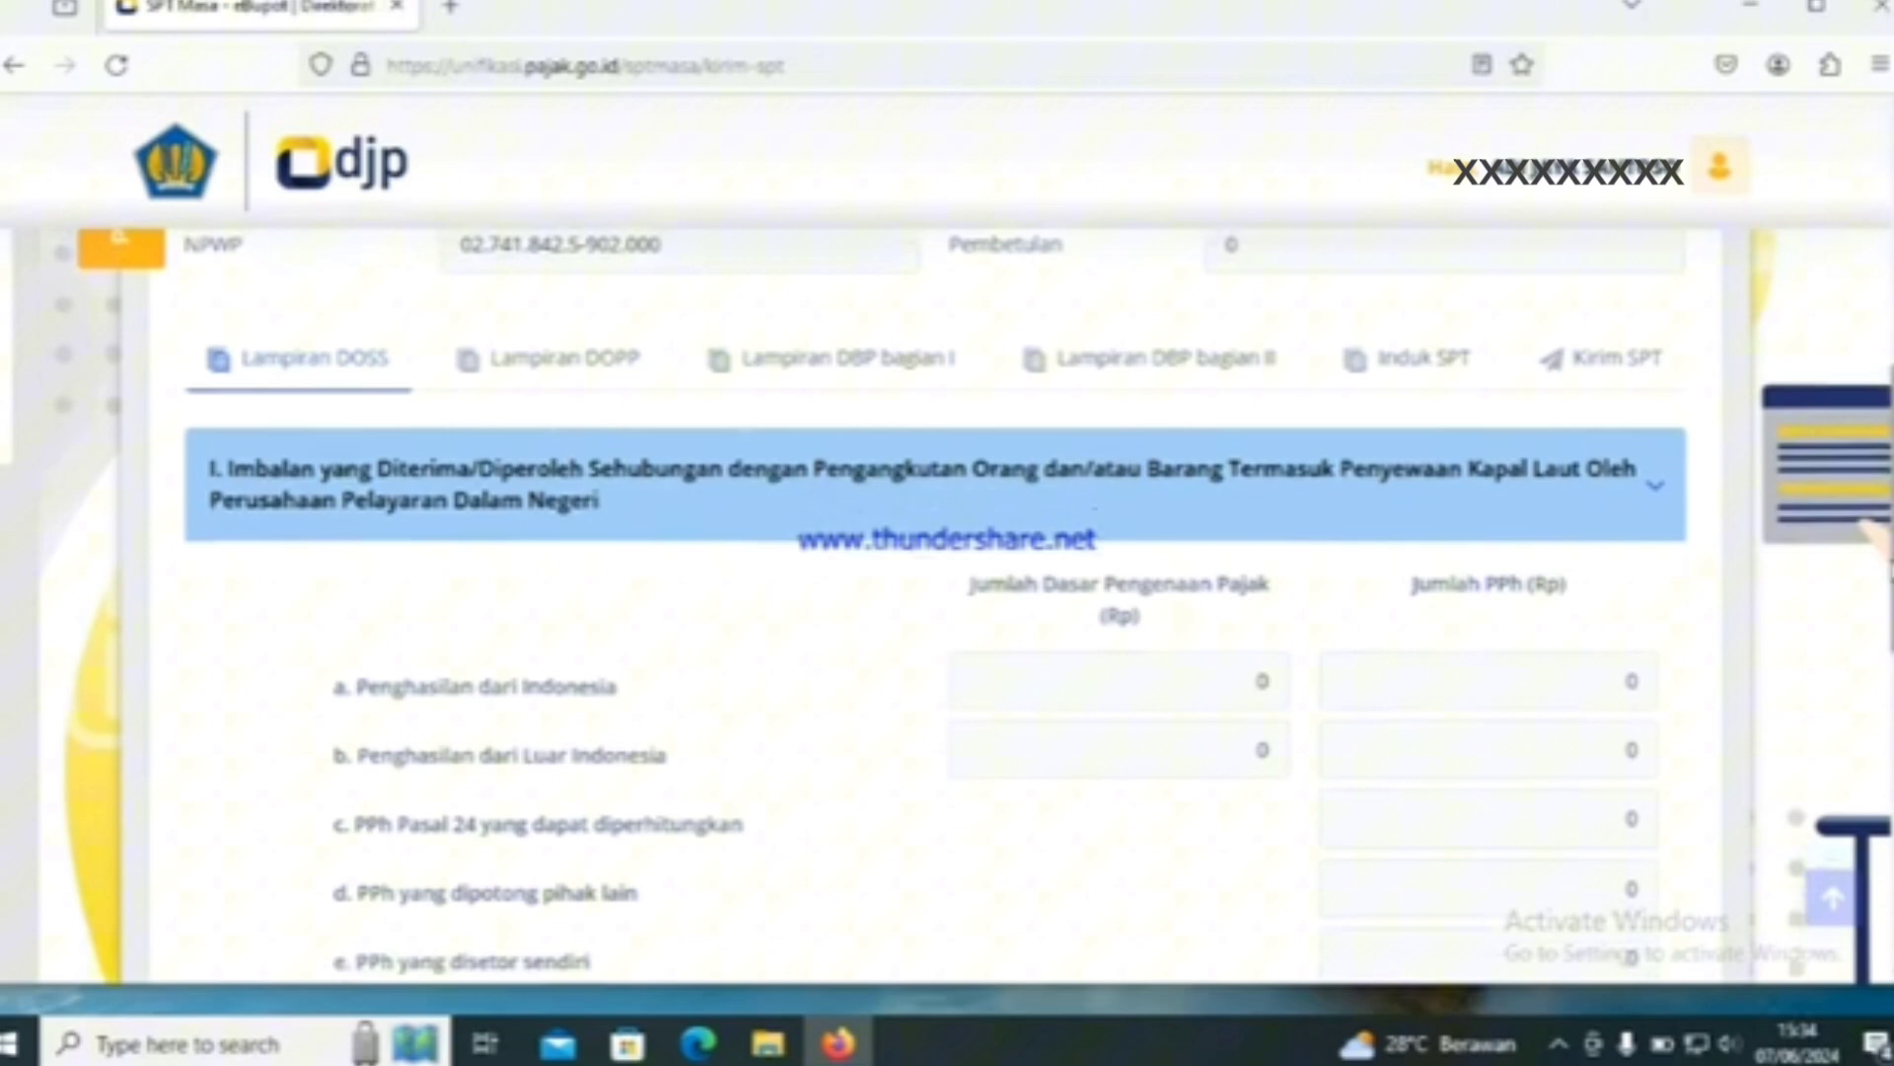
Step: Examine the Induk SPT of the 2024/05 return, checking the withheld amounts per Pasal and the Rekapitulasi PPh table
click(1475, 367)
scroll(947, 602, down, 8)
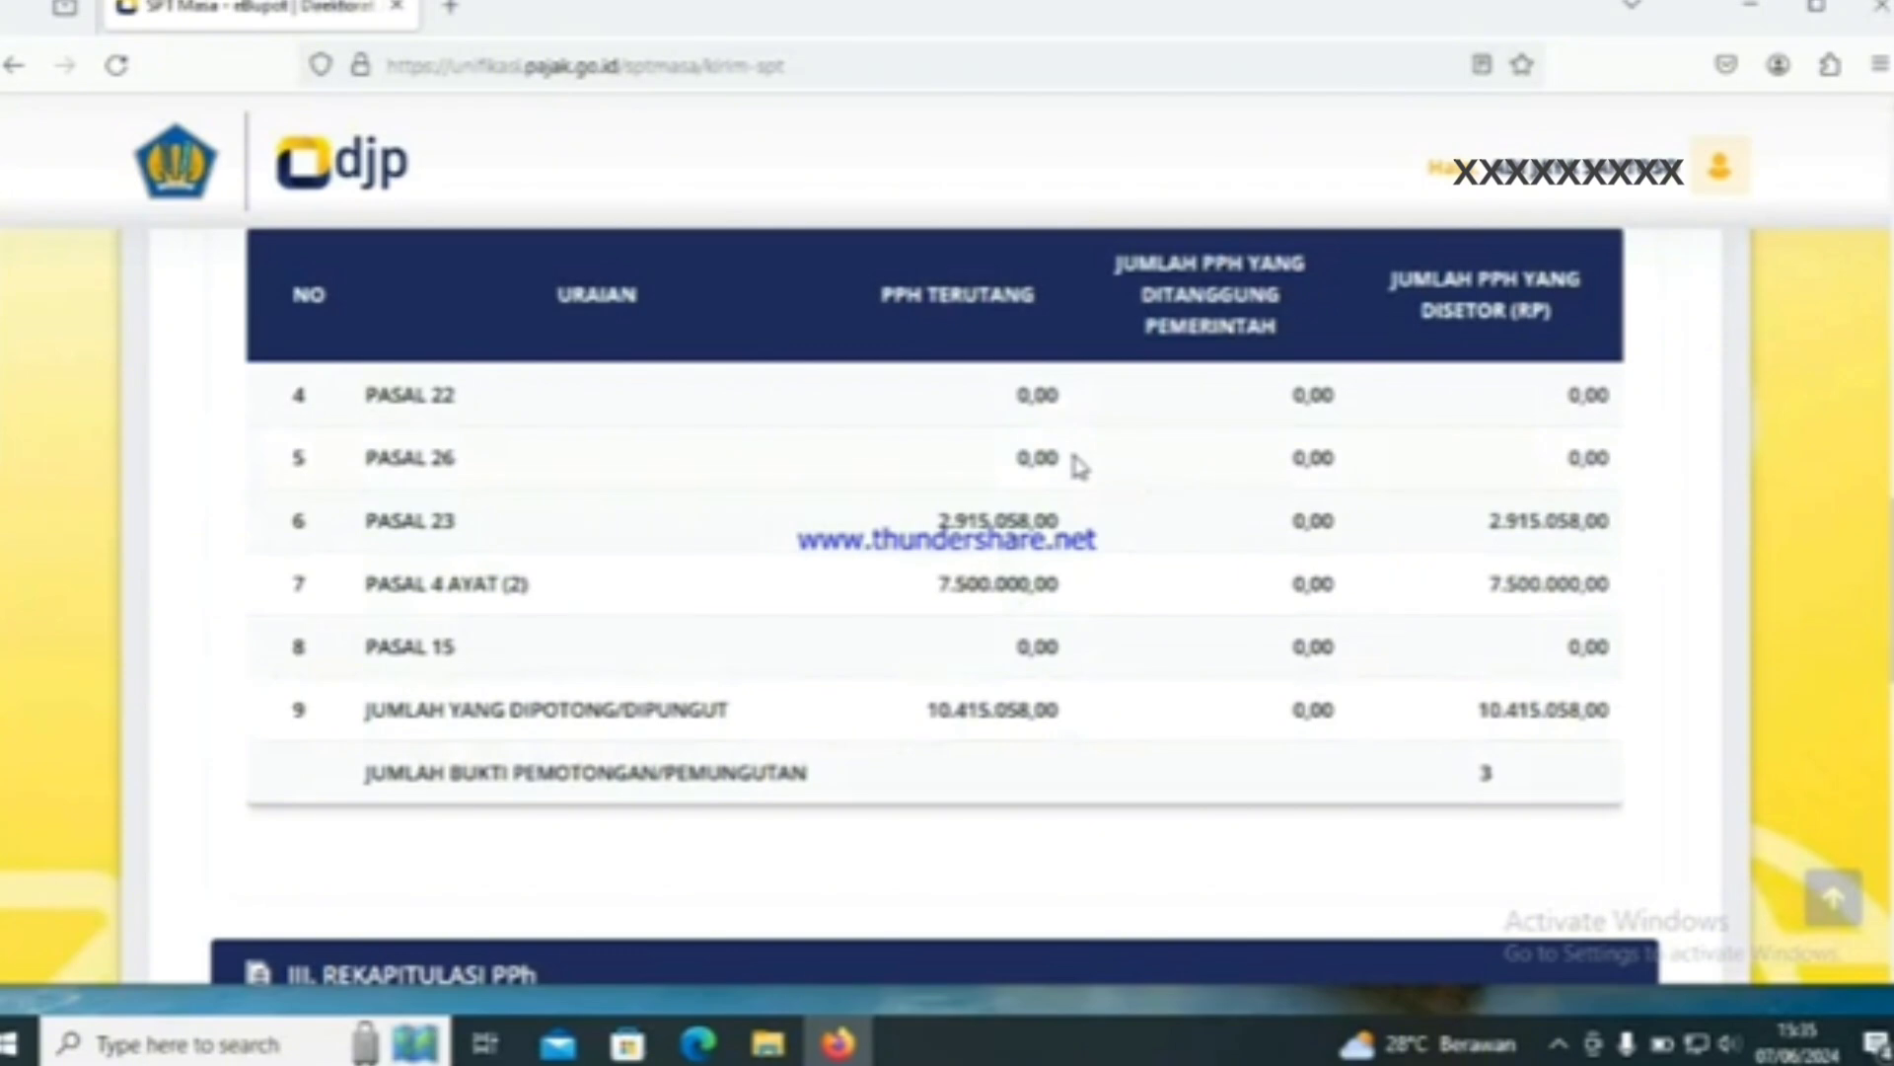
scroll(947, 592, down, 8)
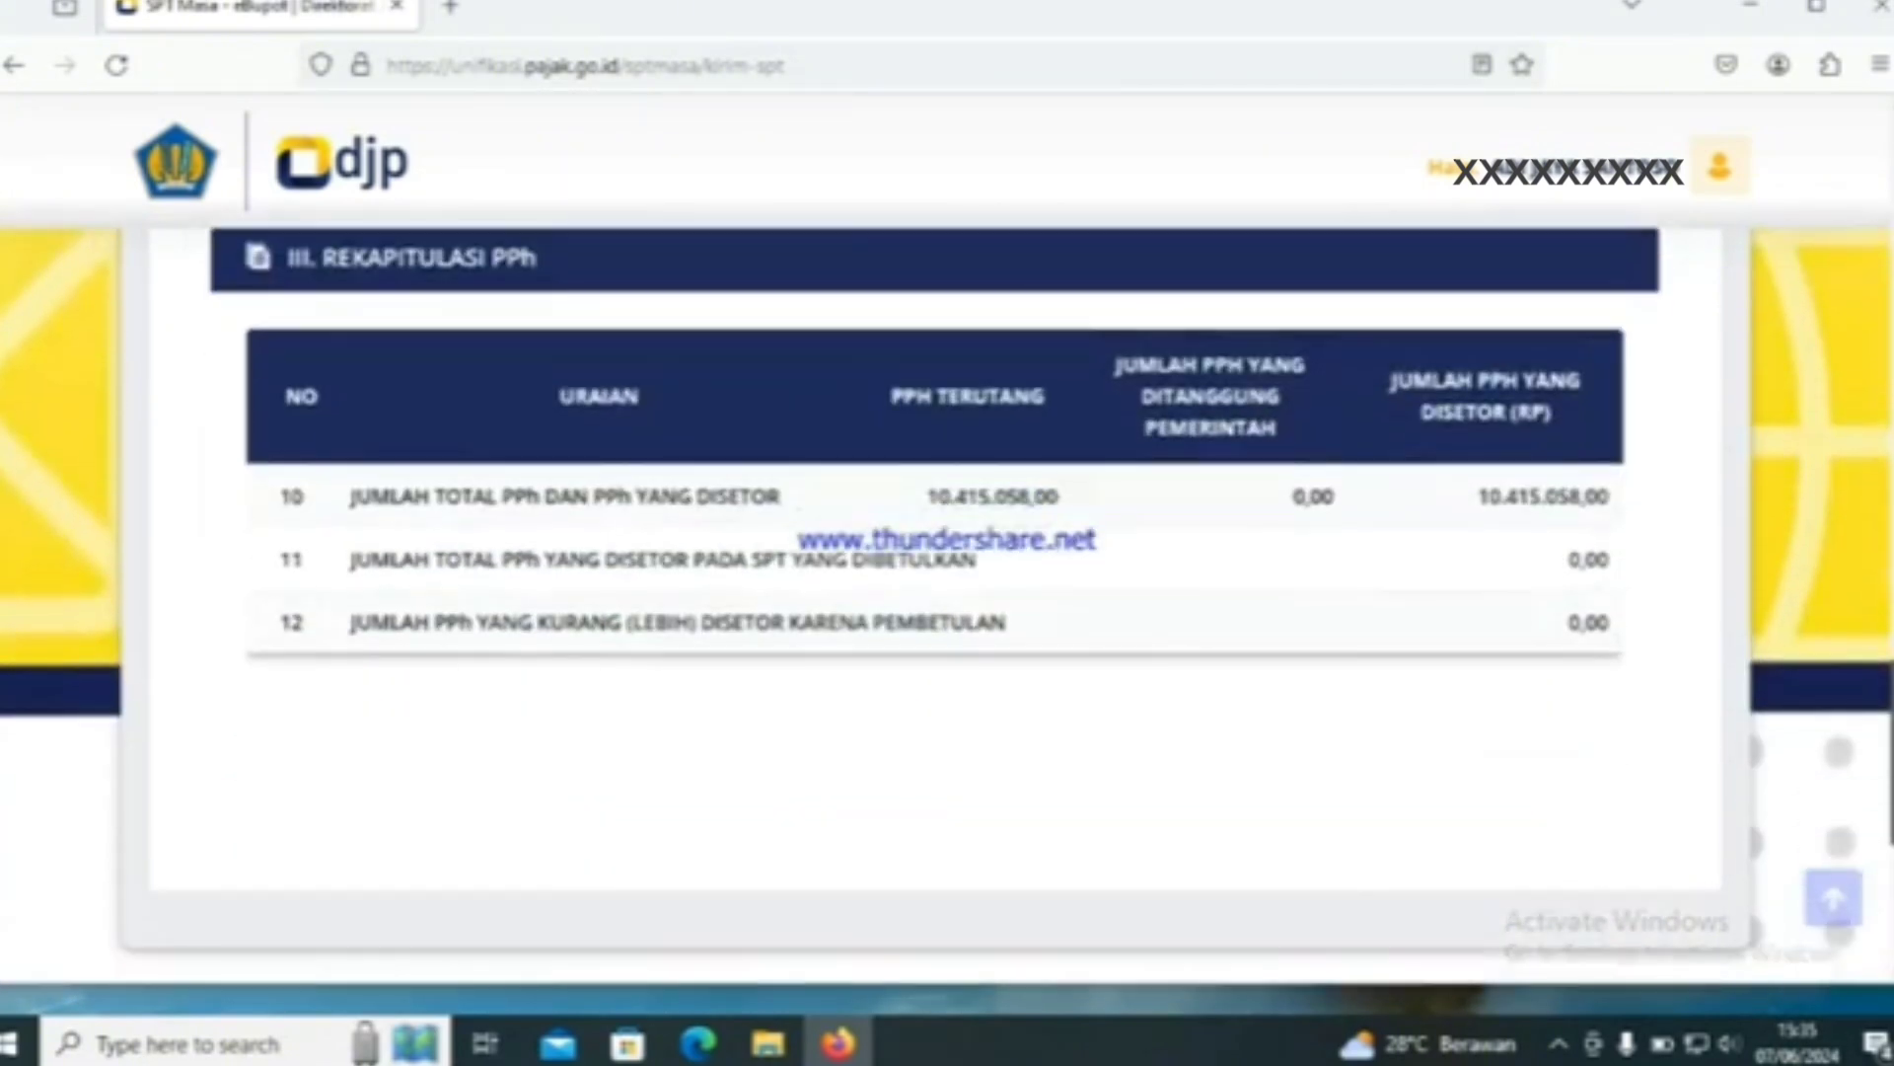
scroll(948, 592, up, 1)
scroll(1837, 395, up, 10)
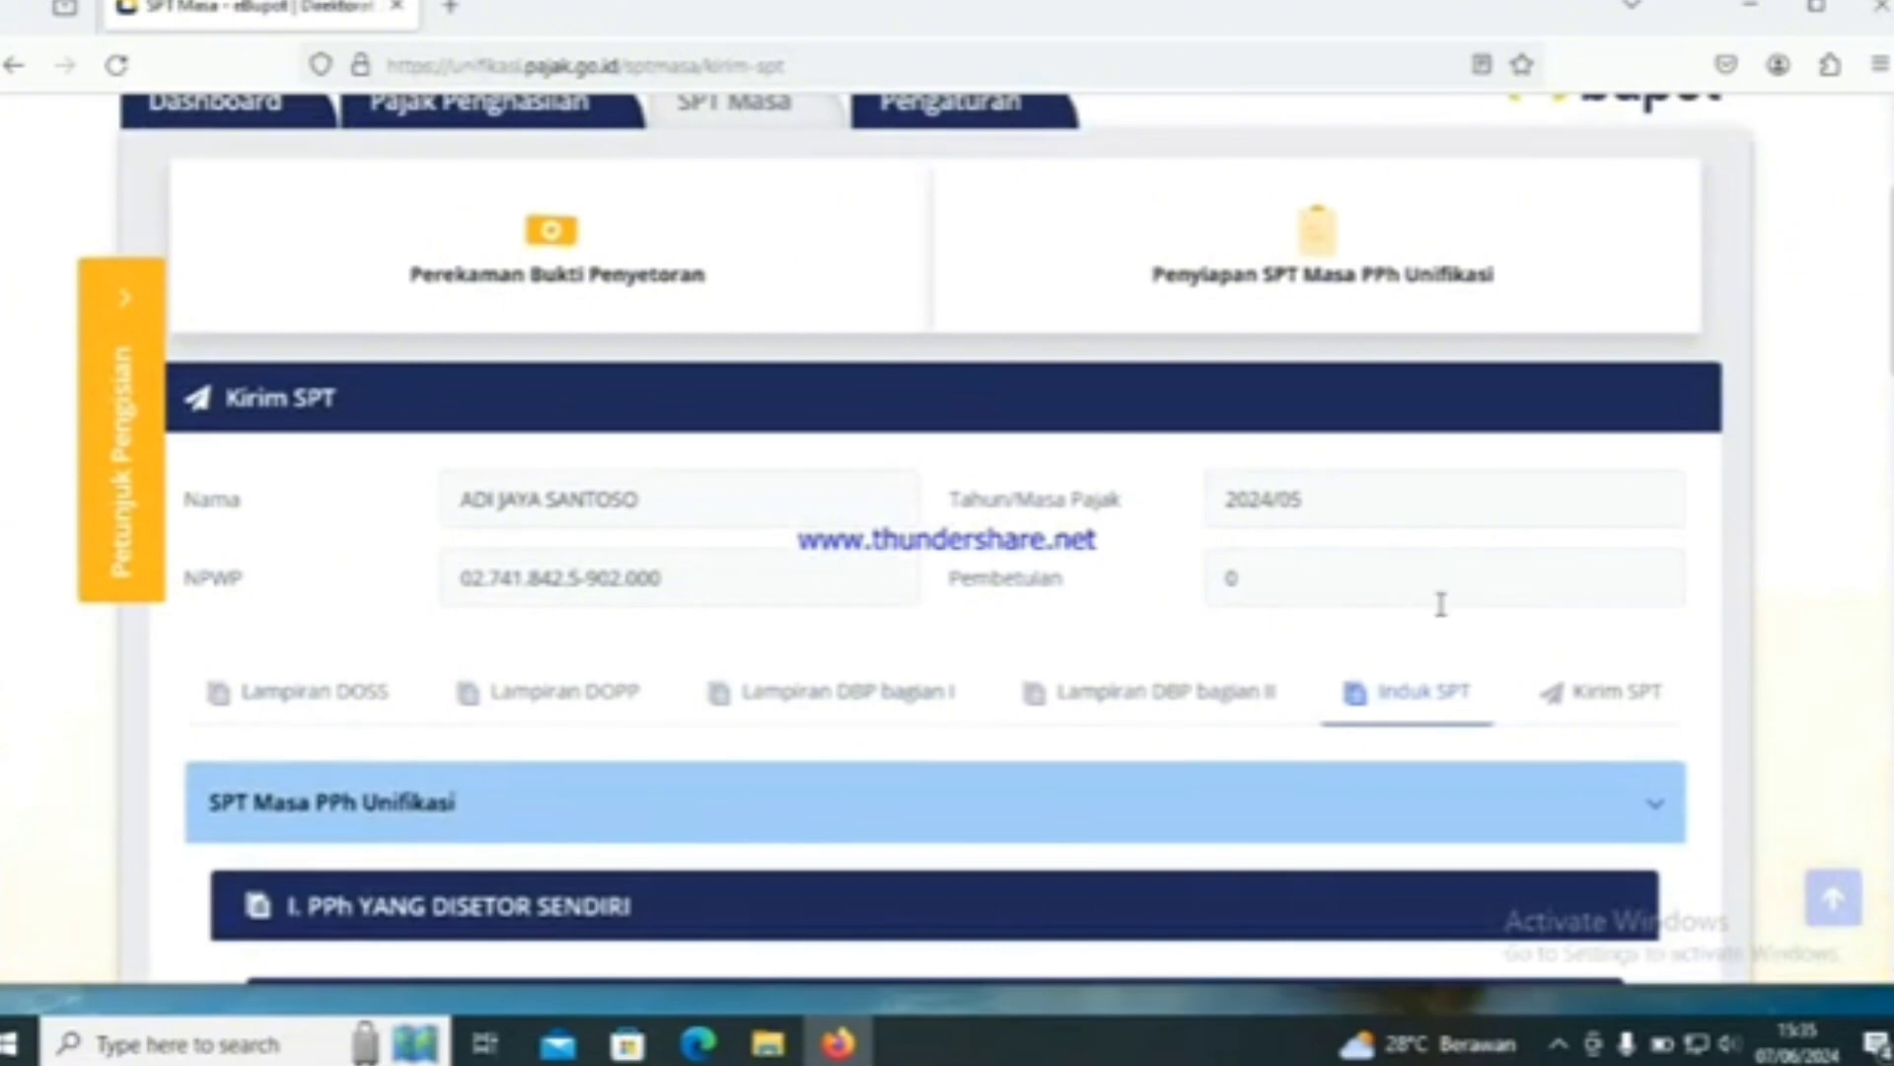
Step: Send the 2024/05 SPT Masa with the uploaded electronic certificate, dismiss the offer to save the passphrase and acknowledge the submission
click(1584, 703)
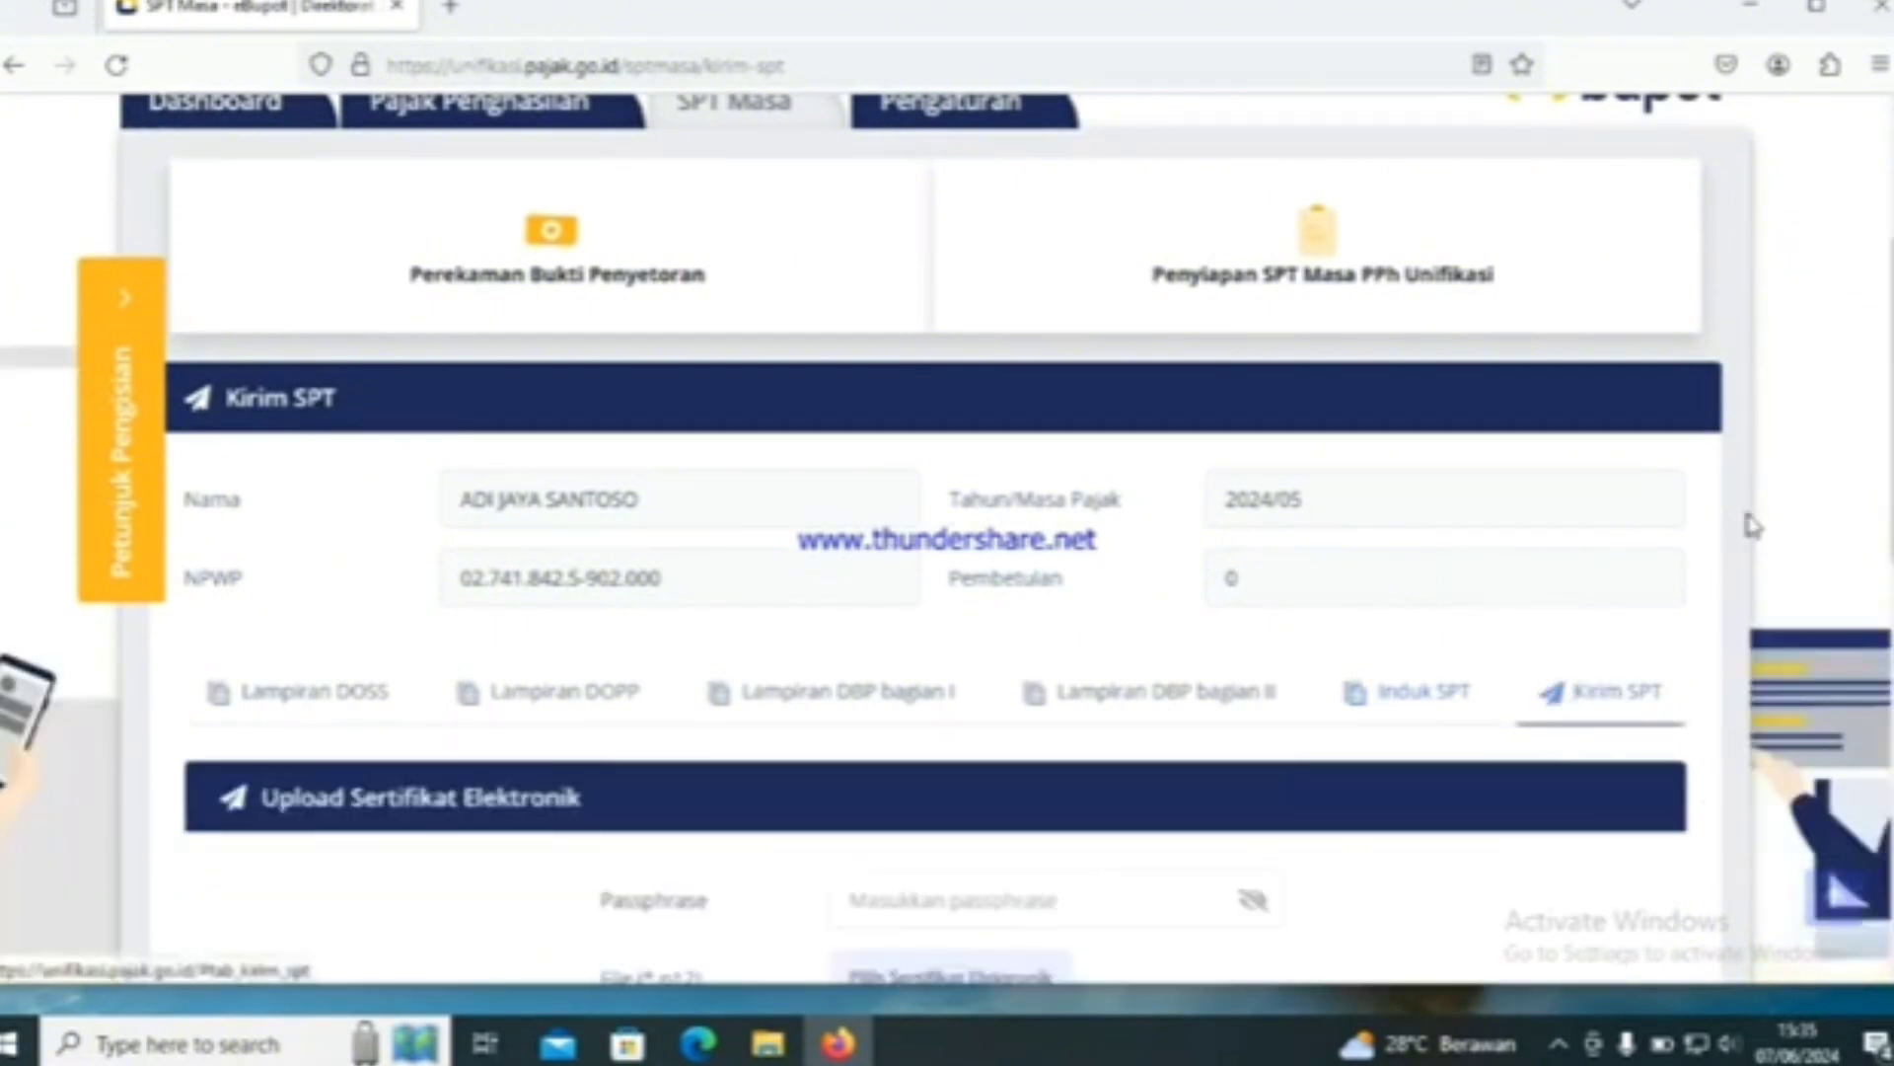
scroll(1889, 503, down, 4)
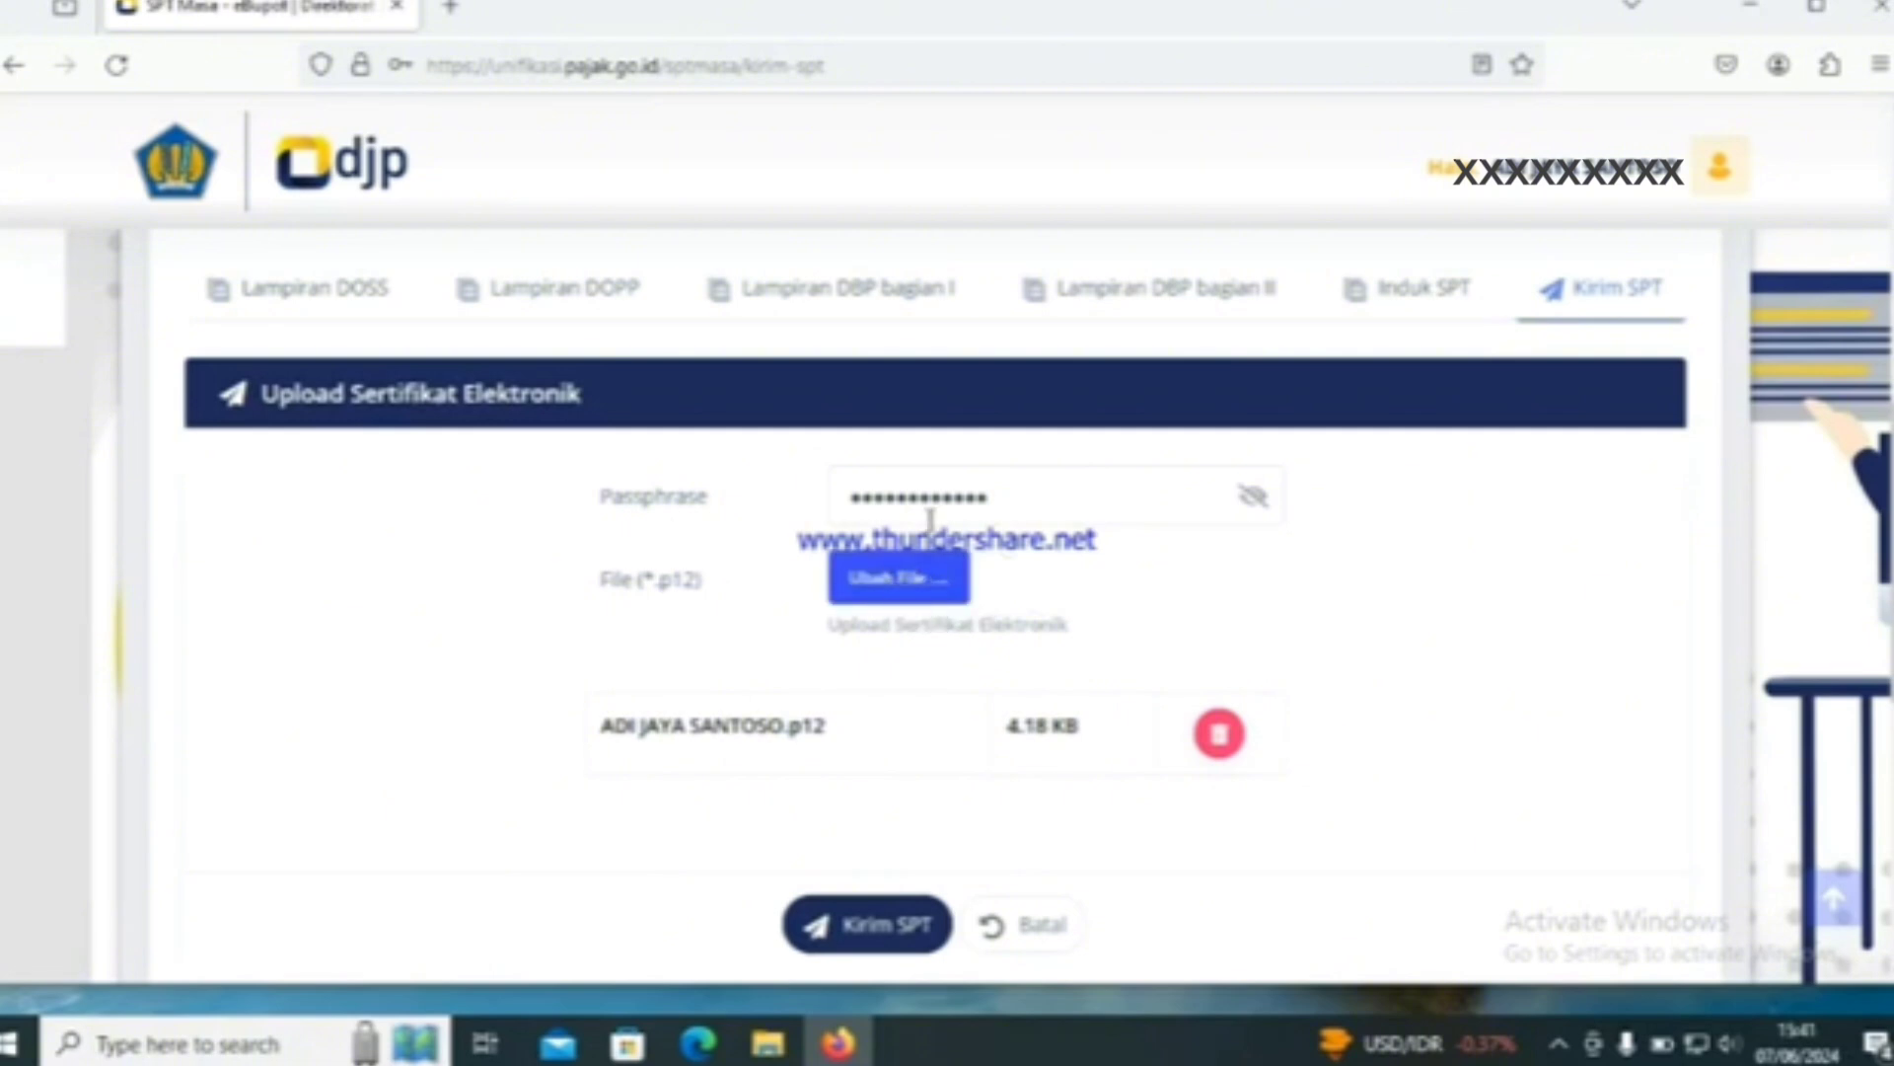
click(885, 939)
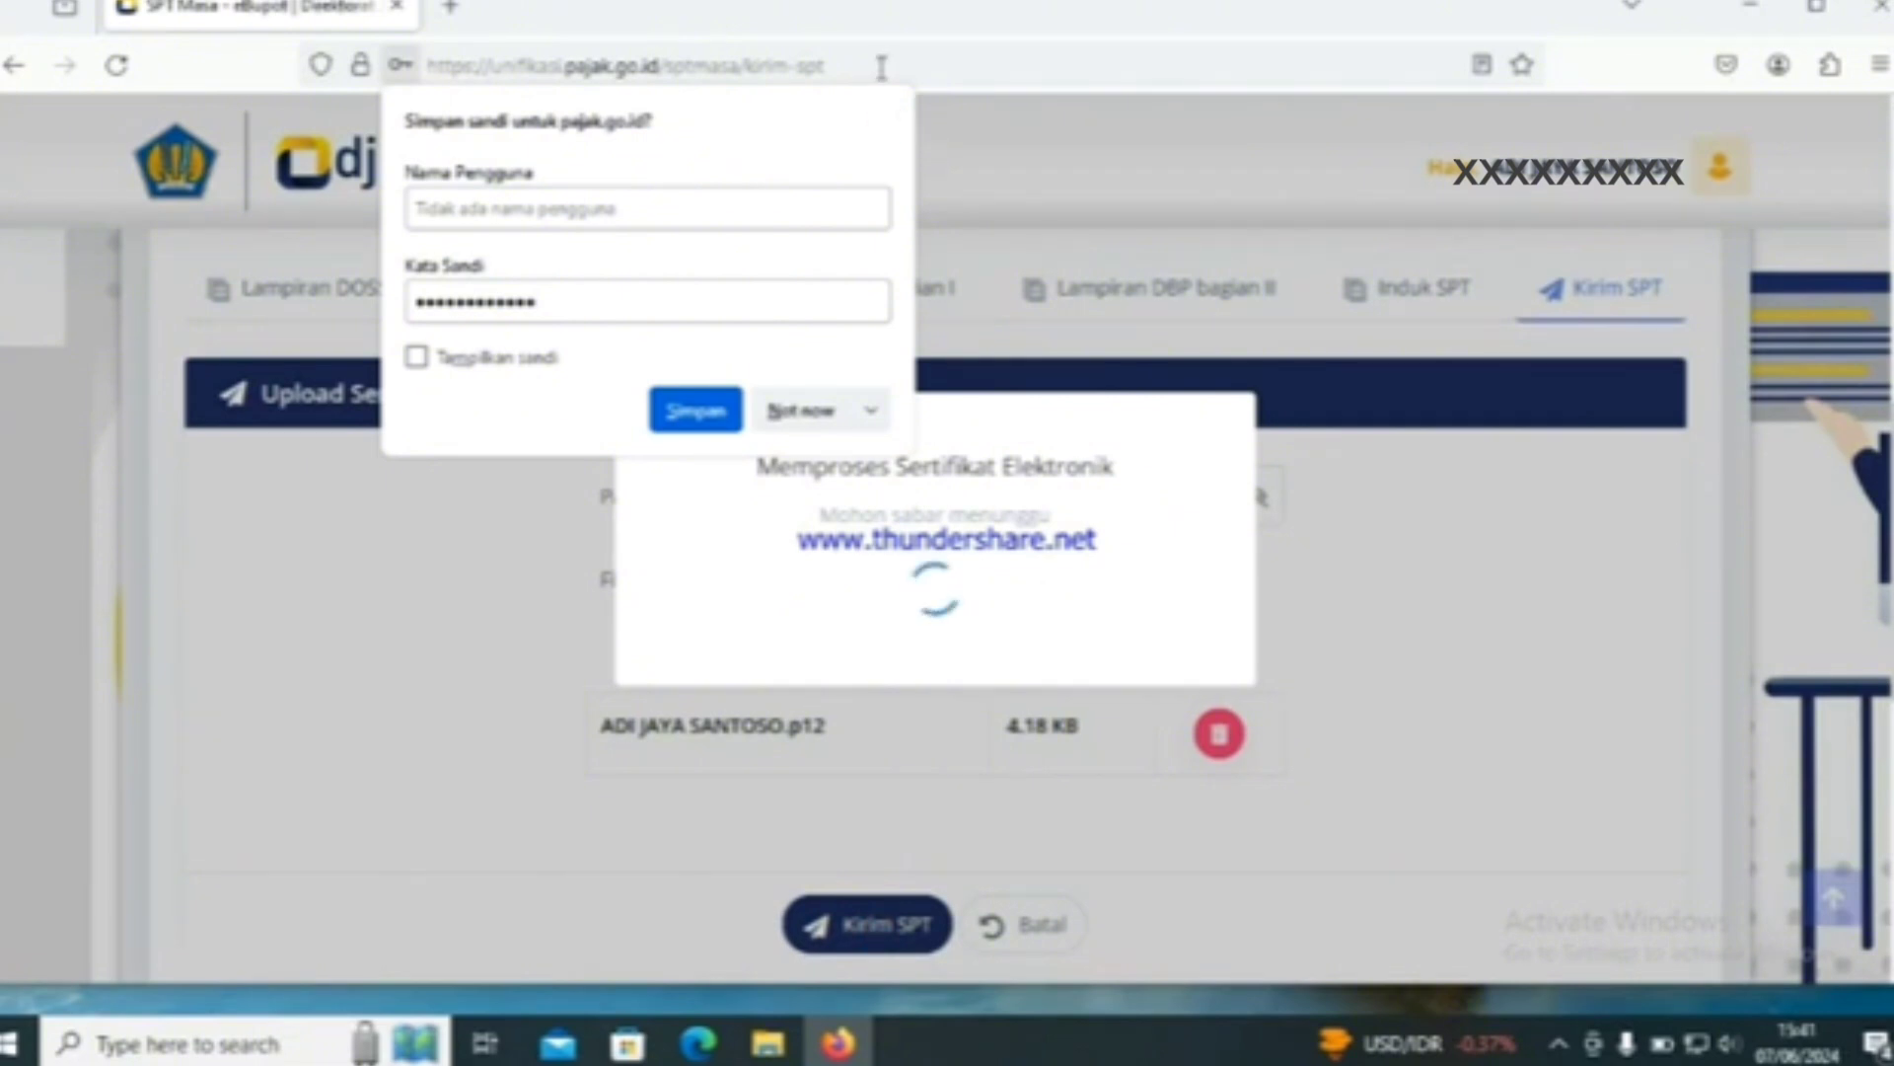
click(903, 20)
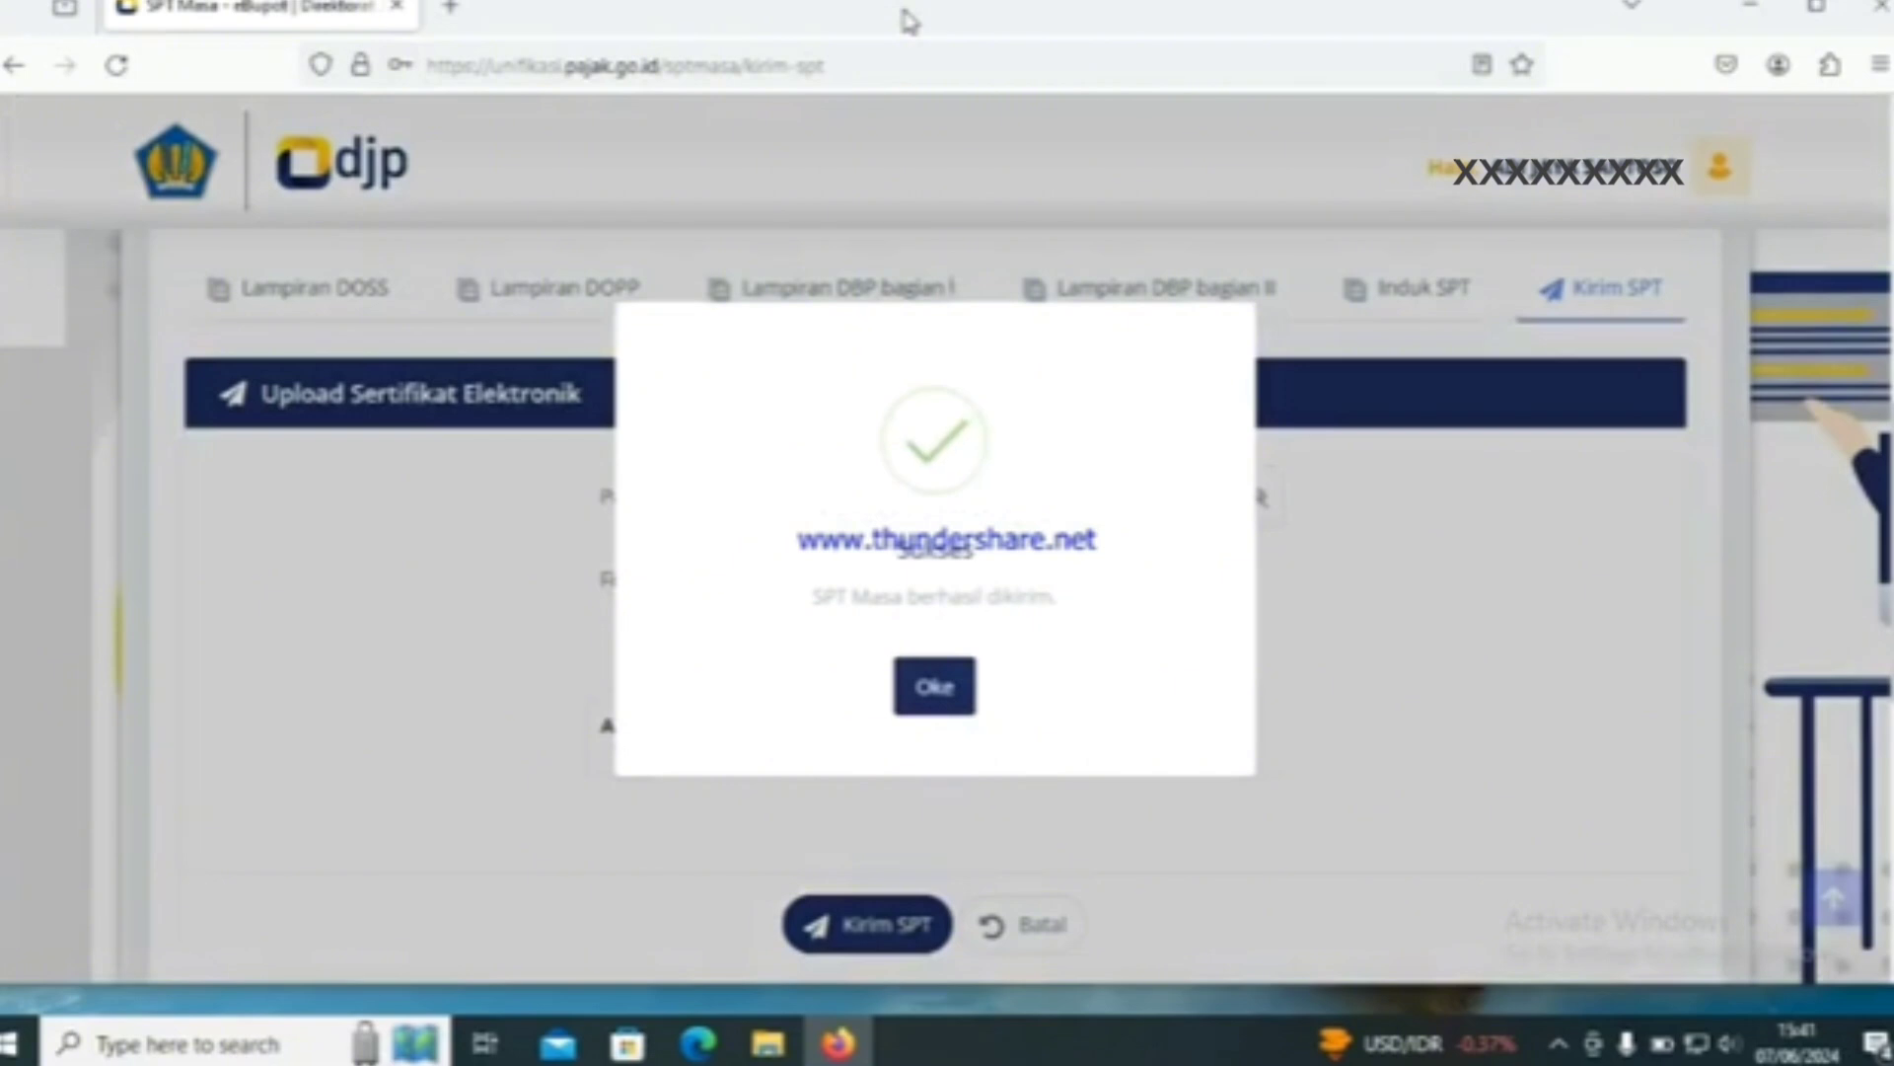
click(934, 688)
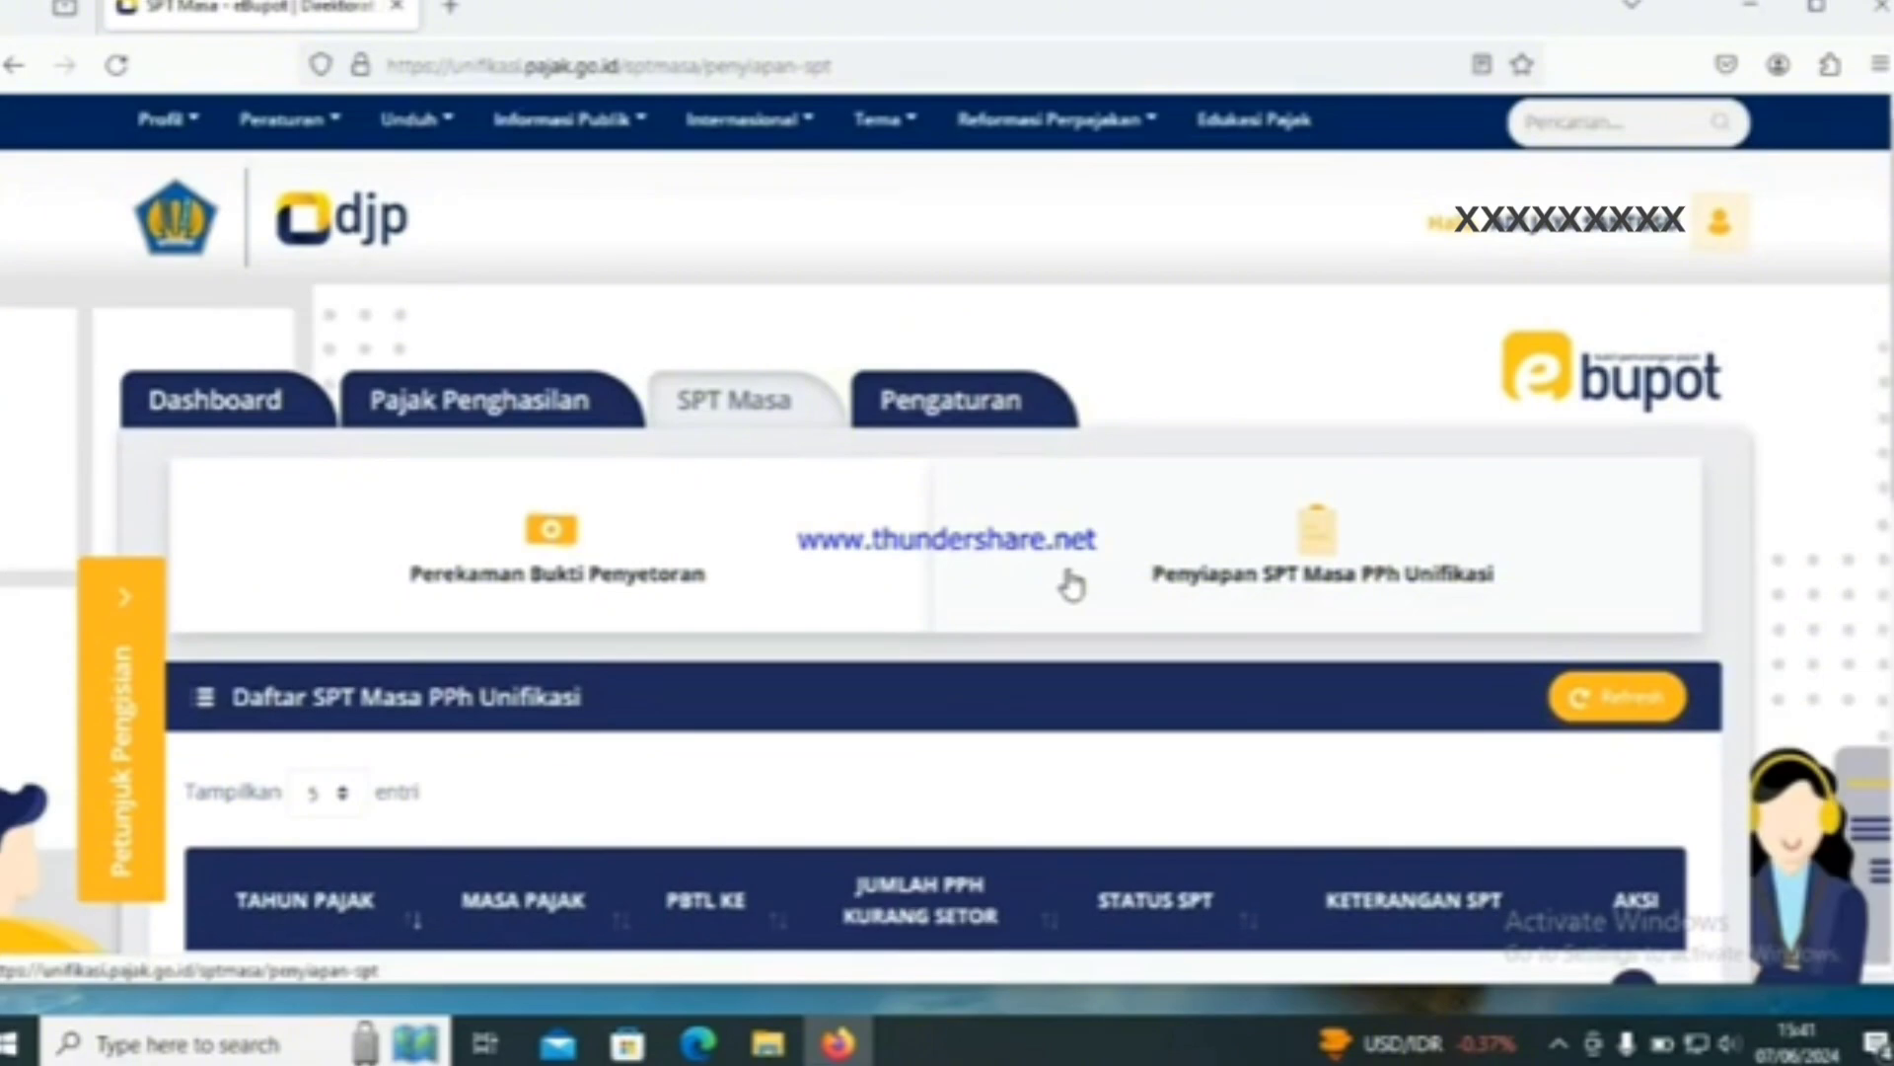